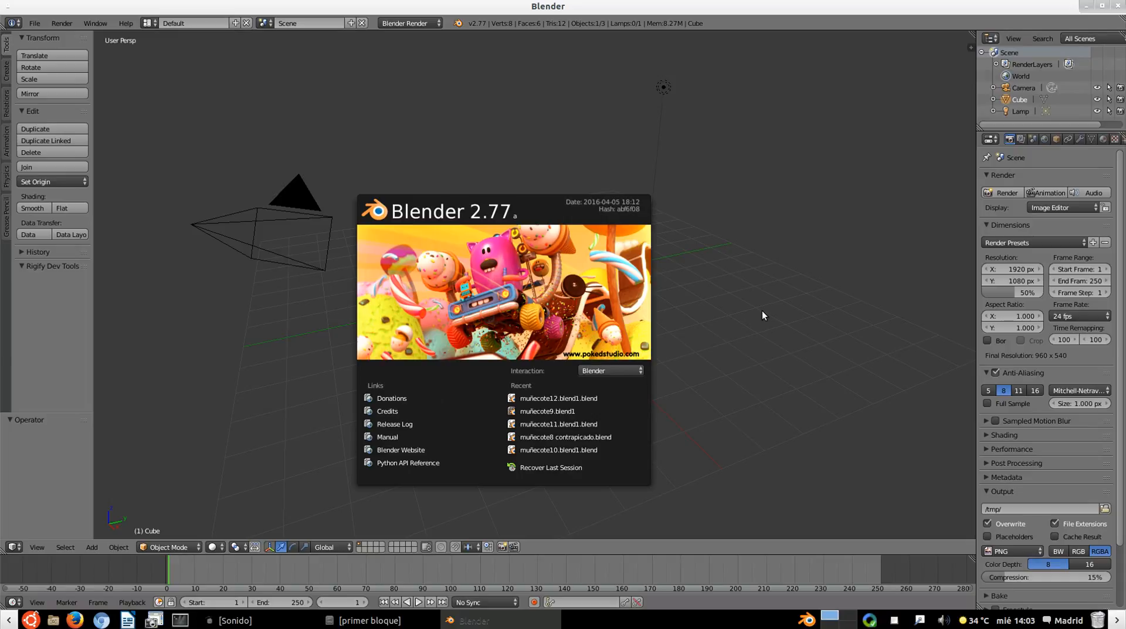
# Step: Dismiss the splash screen and practise selecting the lamp, the camera and the cube one after another in the viewport
pyautogui.click(761, 311)
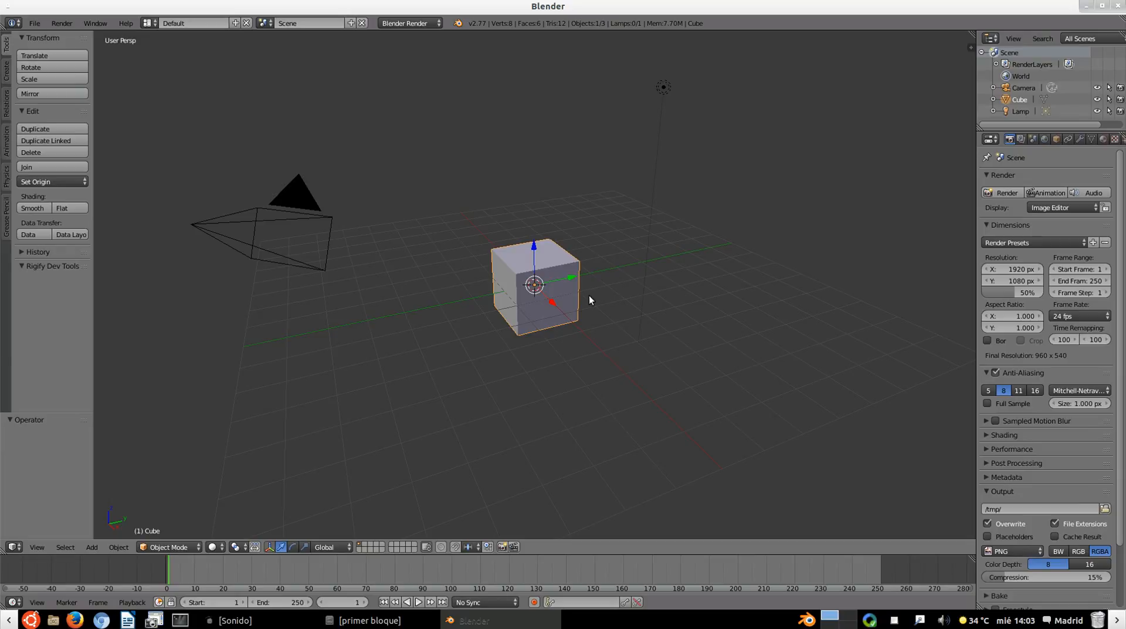
pyautogui.rightClick(664, 88)
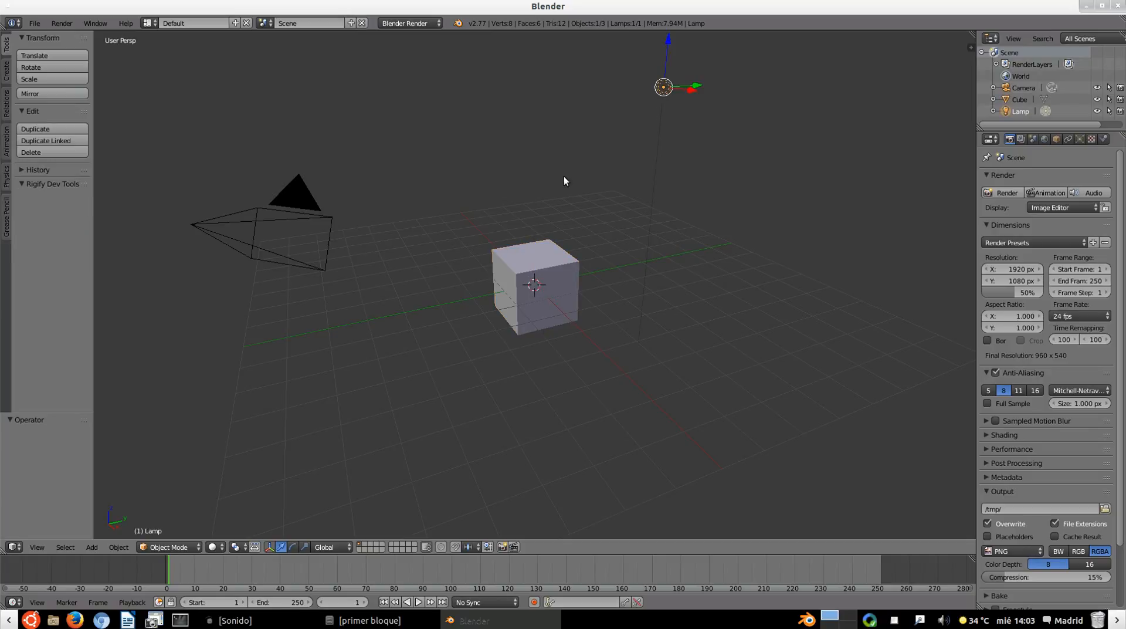
pyautogui.rightClick(243, 227)
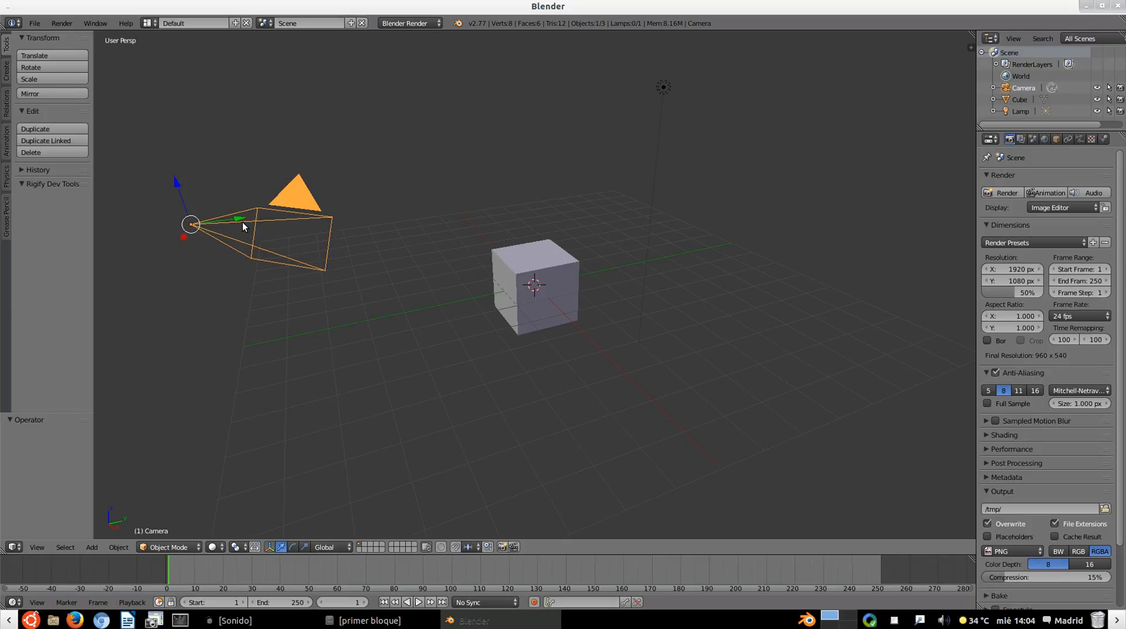
pyautogui.rightClick(539, 253)
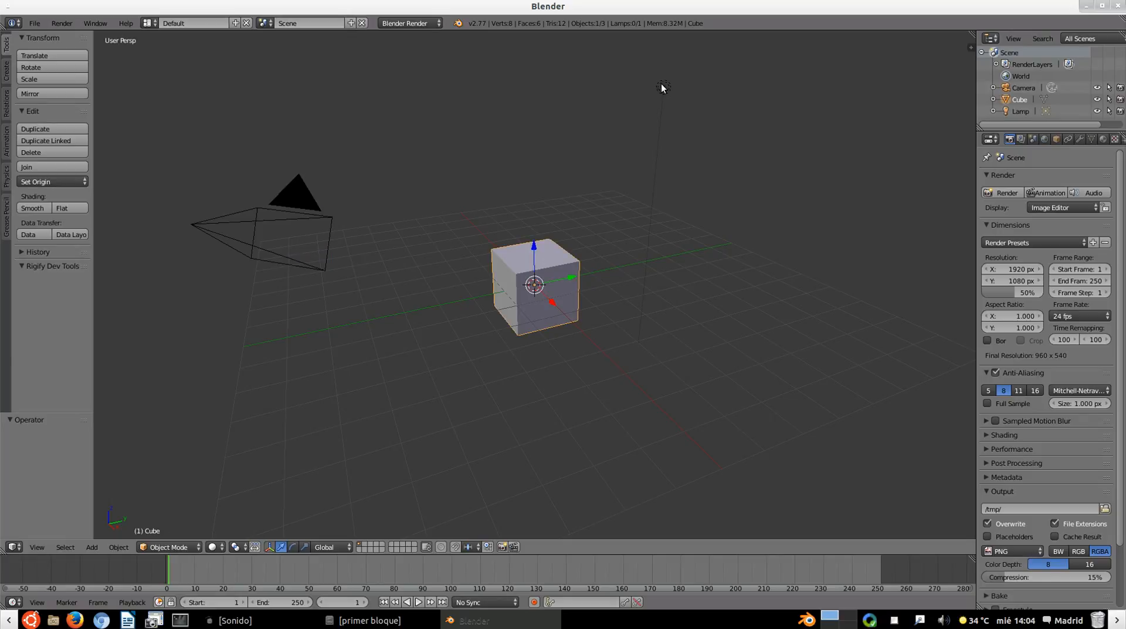
pyautogui.rightClick(663, 88)
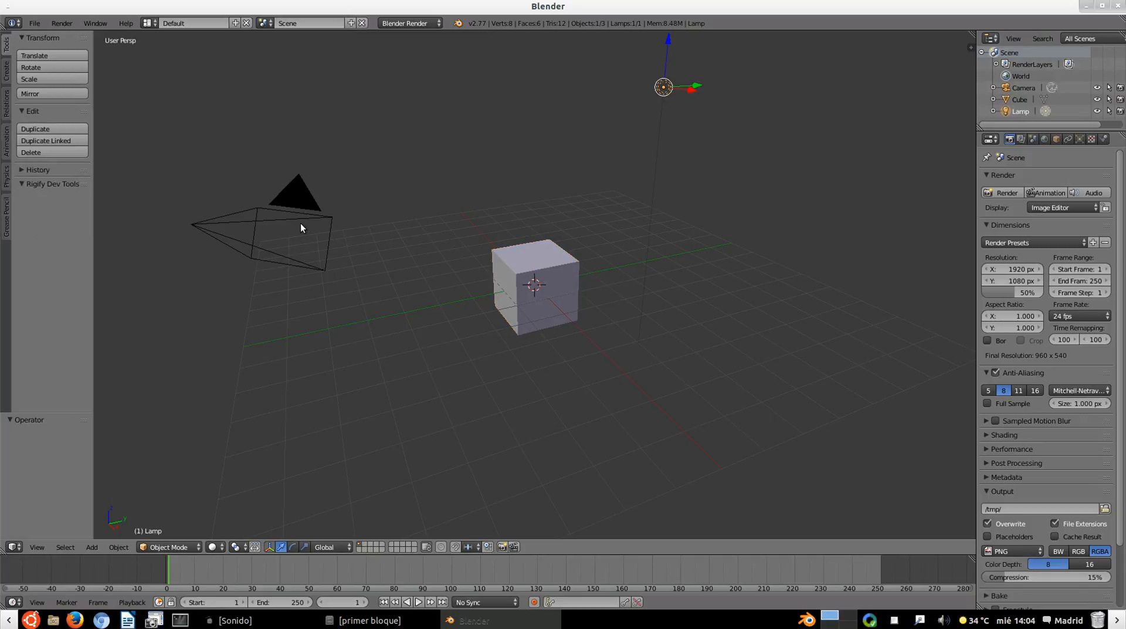
pyautogui.rightClick(298, 222)
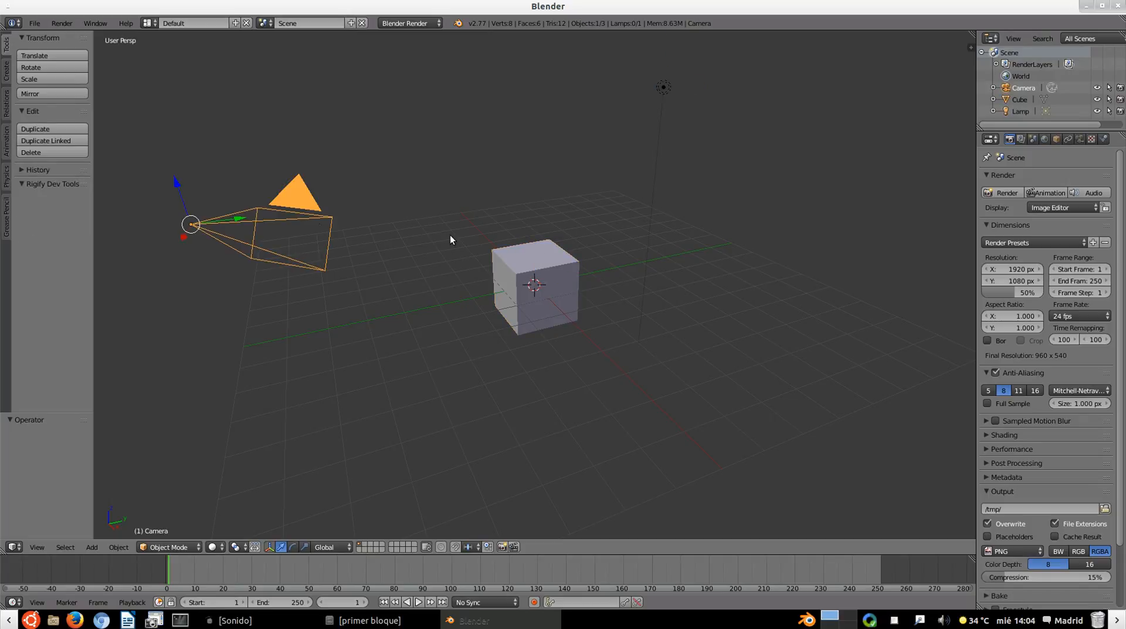
pyautogui.rightClick(543, 252)
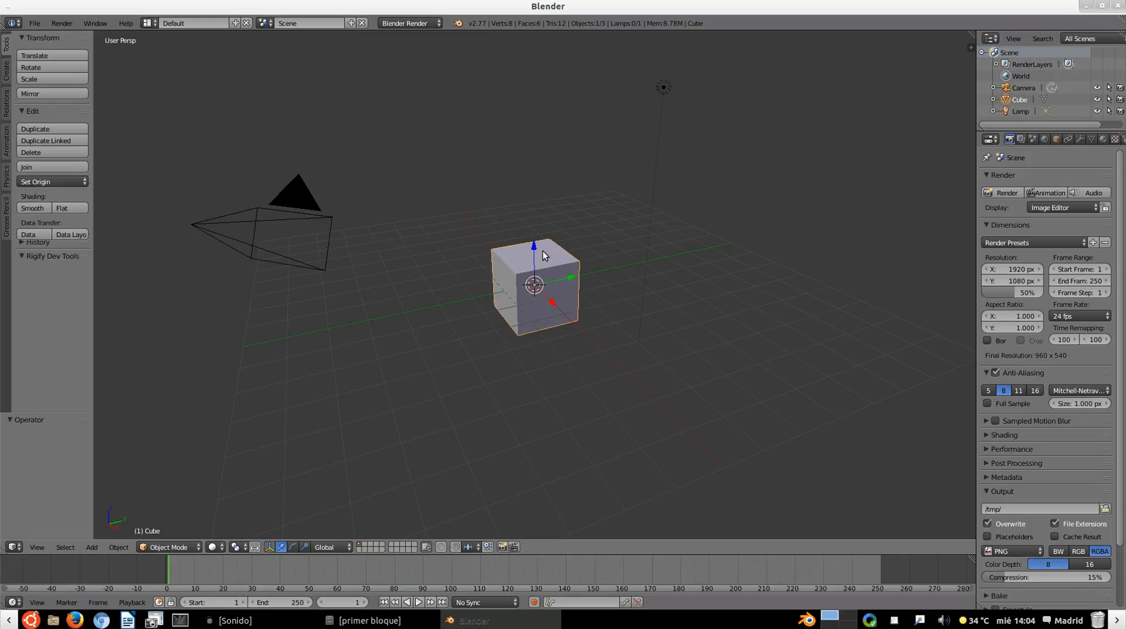
pyautogui.rightClick(664, 88)
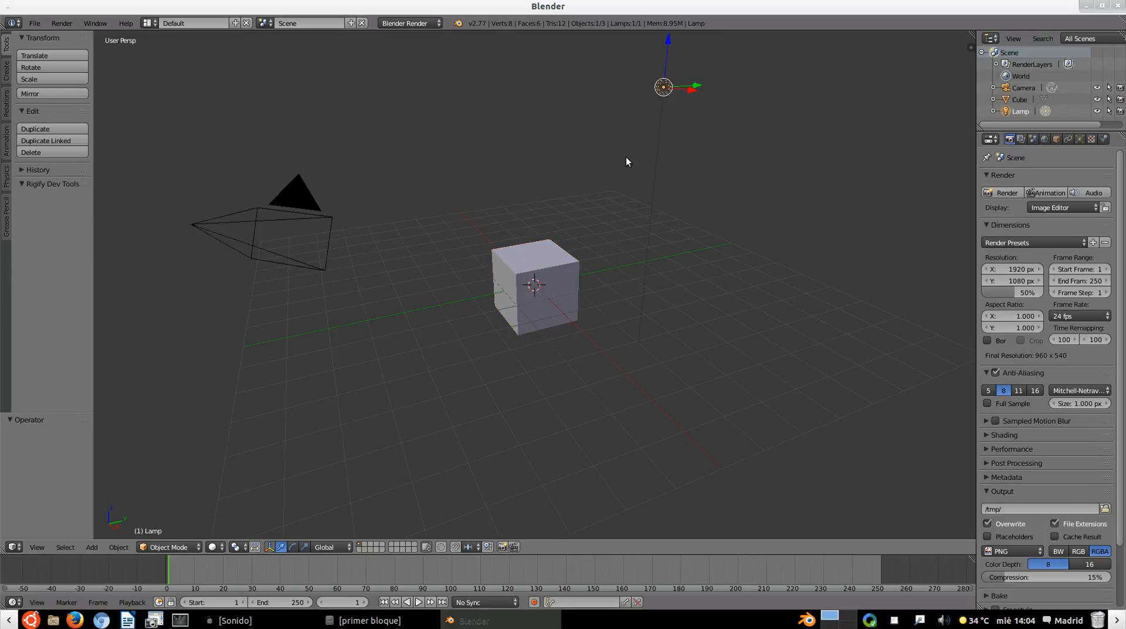
pyautogui.rightClick(557, 295)
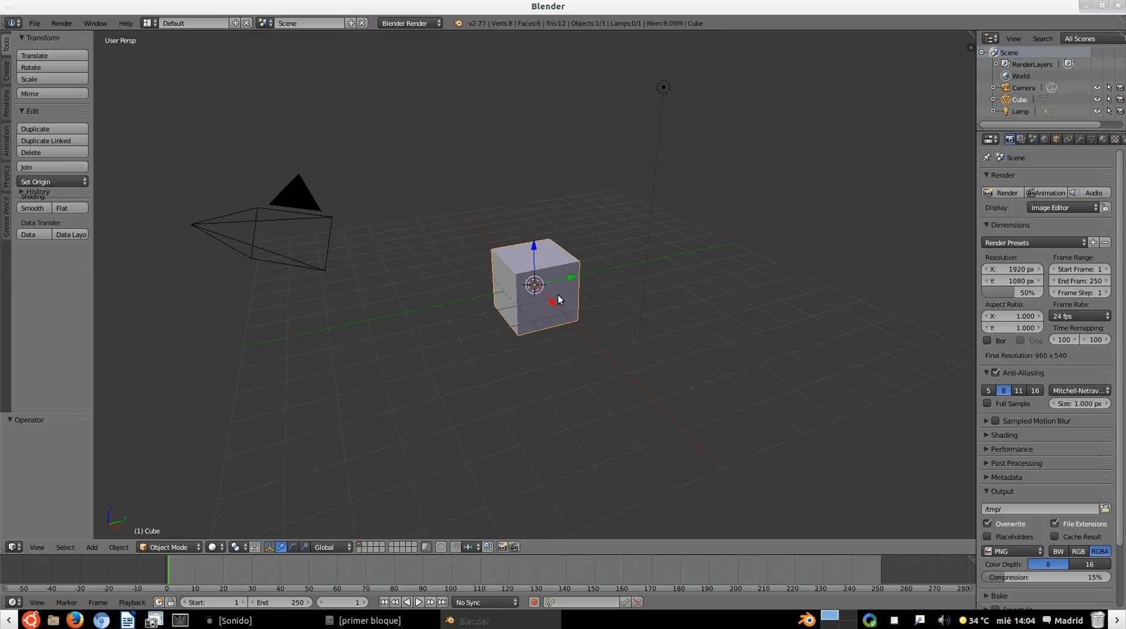
pyautogui.rightClick(304, 222)
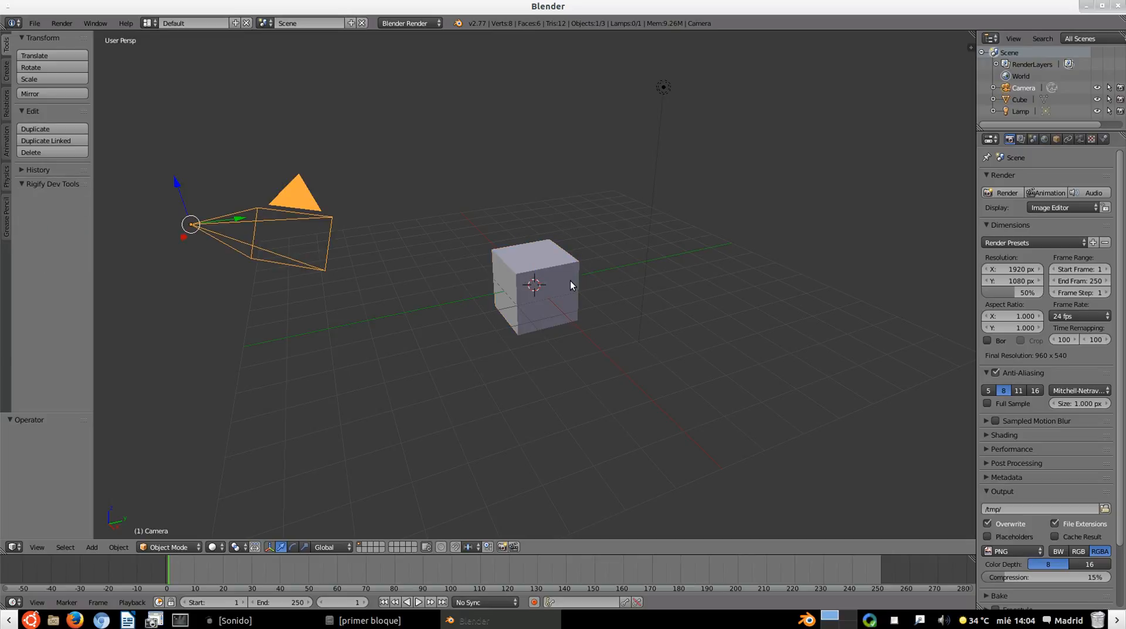
pyautogui.rightClick(550, 256)
pyautogui.rightClick(663, 87)
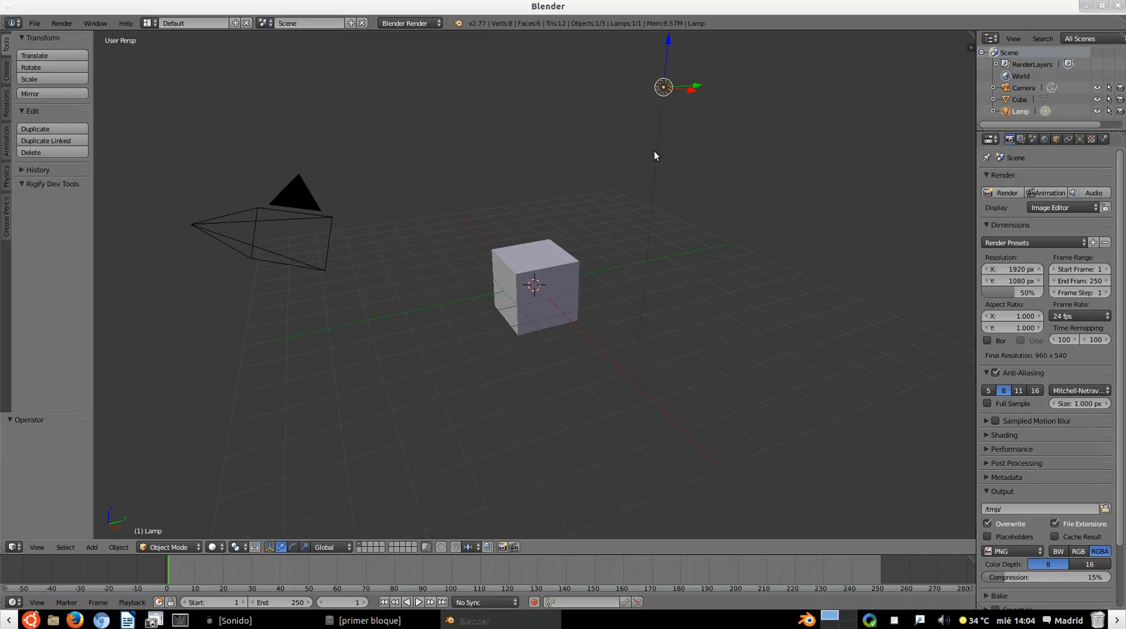
pyautogui.rightClick(534, 264)
# Step: Reposition the 3D cursor several times, leaving it behind and above the cube at about X -0.54, Y -0.70
pyautogui.click(533, 278)
pyautogui.click(727, 158)
pyautogui.click(518, 149)
pyautogui.click(503, 178)
pyautogui.moveTo(594, 287); pyautogui.dragTo(601, 285, button='middle')
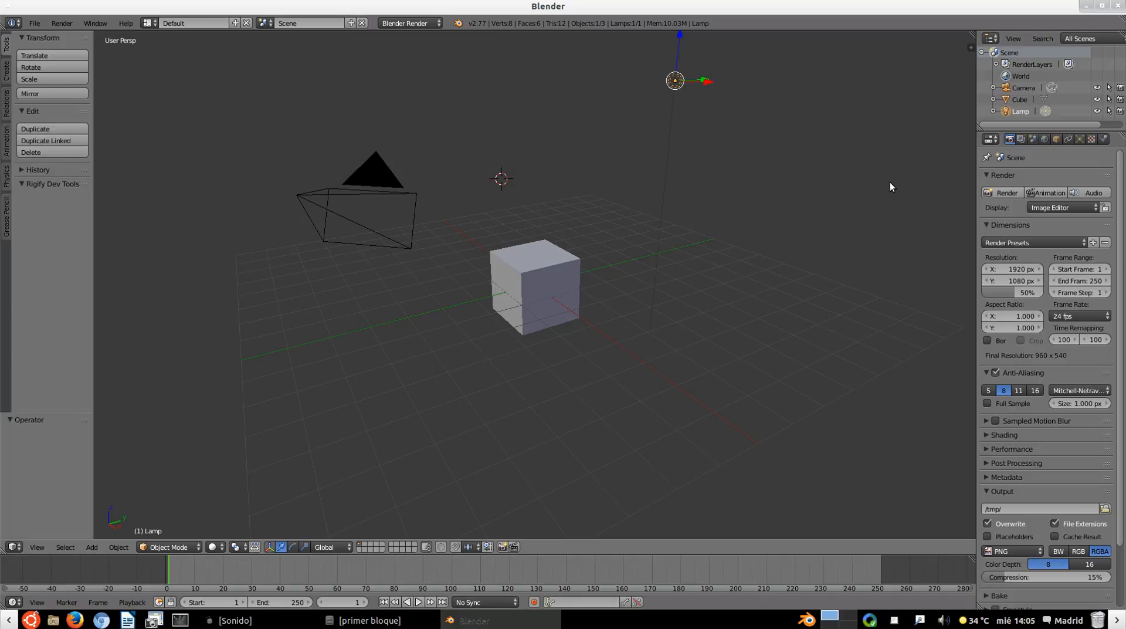
# Step: Select the cube and show its transform properties beside the viewport, widened and toggled off and on
pyautogui.rightClick(548, 270)
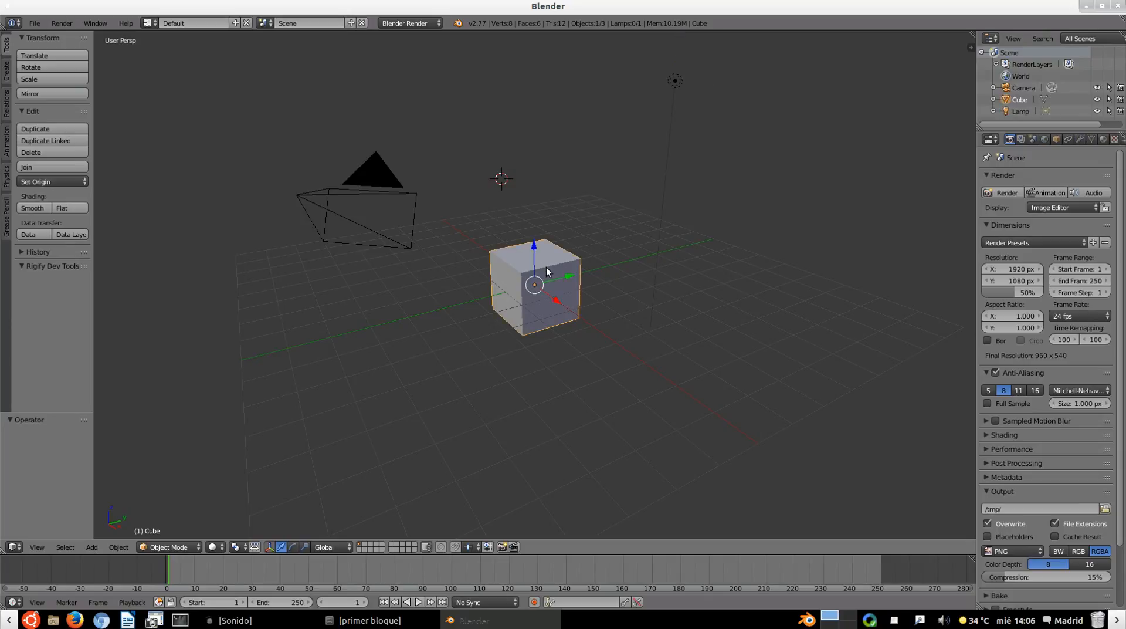
pyautogui.click(970, 46)
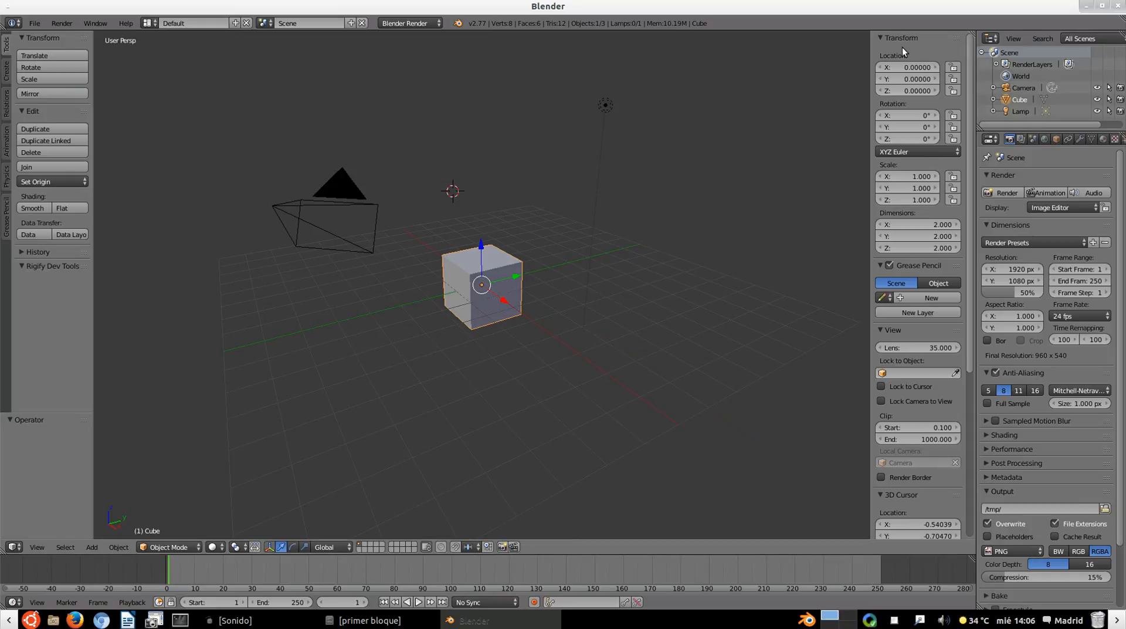
pyautogui.moveTo(871, 50); pyautogui.dragTo(836, 147)
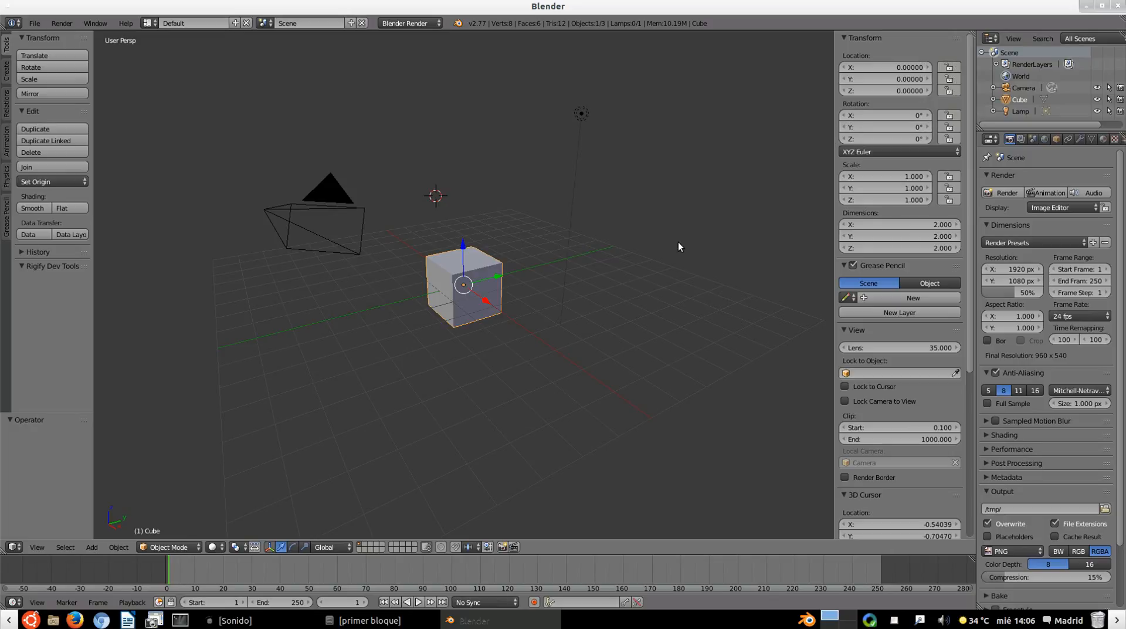
pyautogui.press('n')
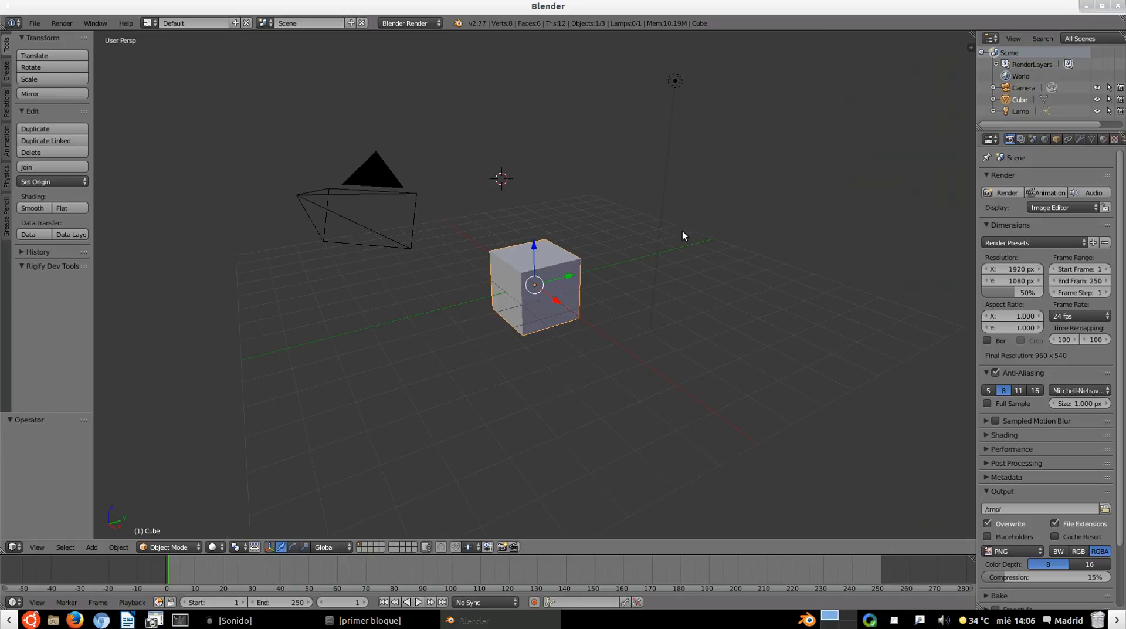
pyautogui.press('n')
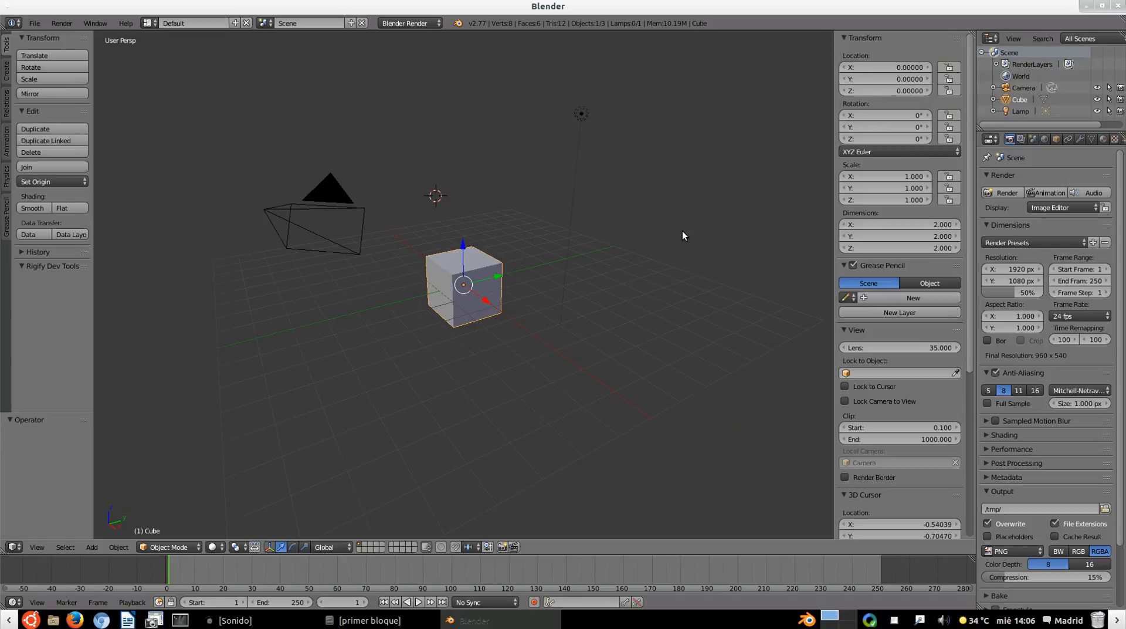
pyautogui.press('n')
pyautogui.press('n')
pyautogui.press('n')
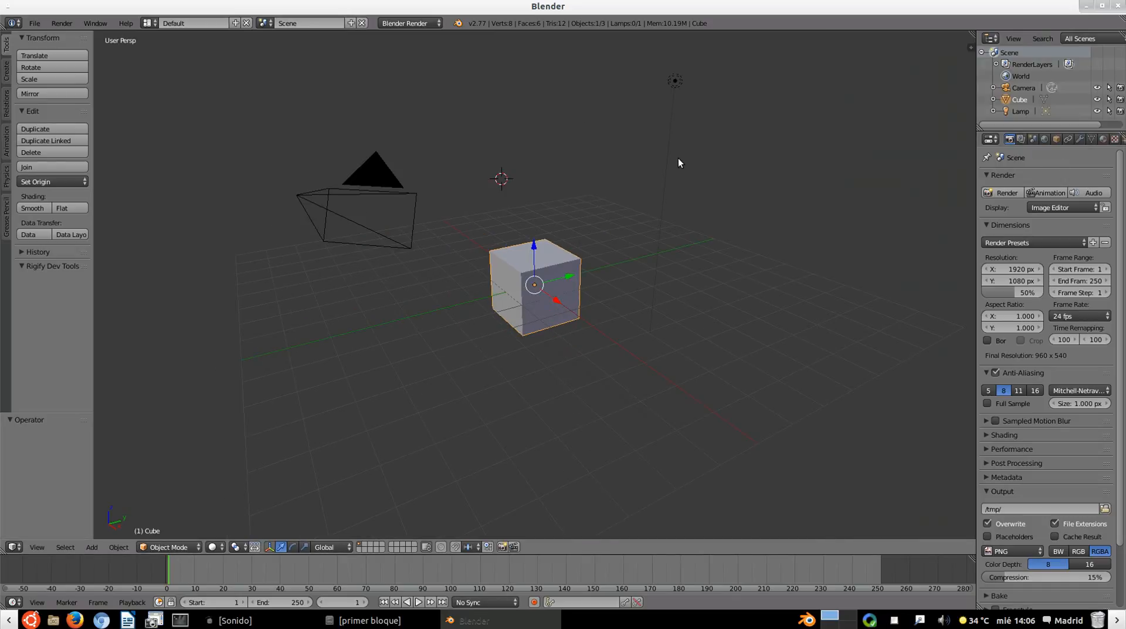
pyautogui.press('n')
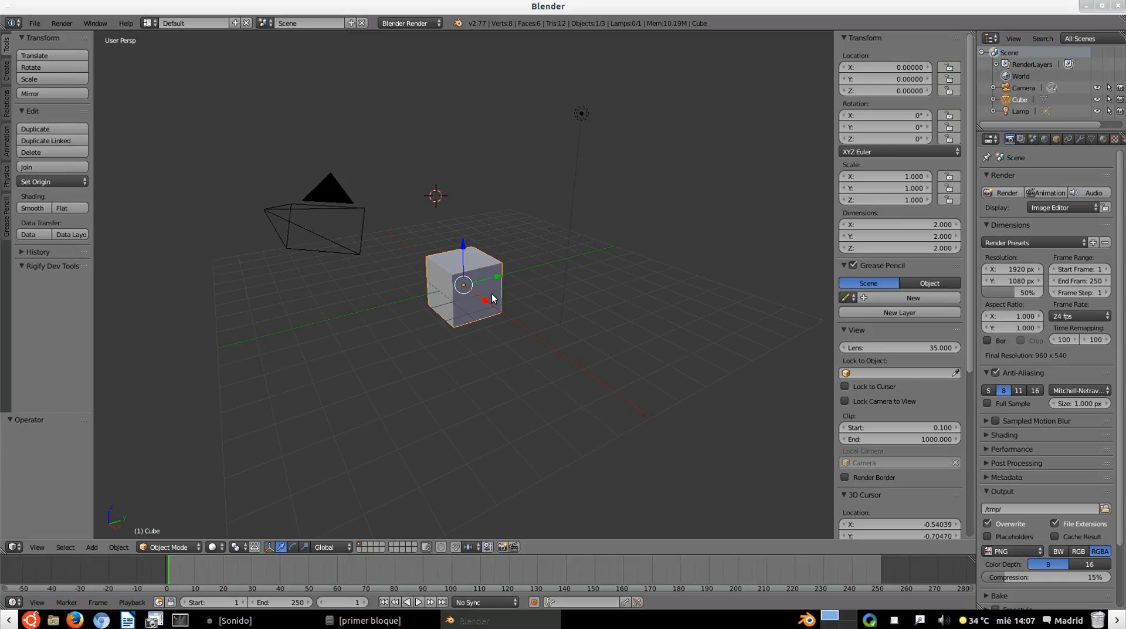
# Step: Set the cube's location to X 2, Y 2 and Z 2 numerically
pyautogui.moveTo(491, 297); pyautogui.dragTo(500, 290, button='middle')
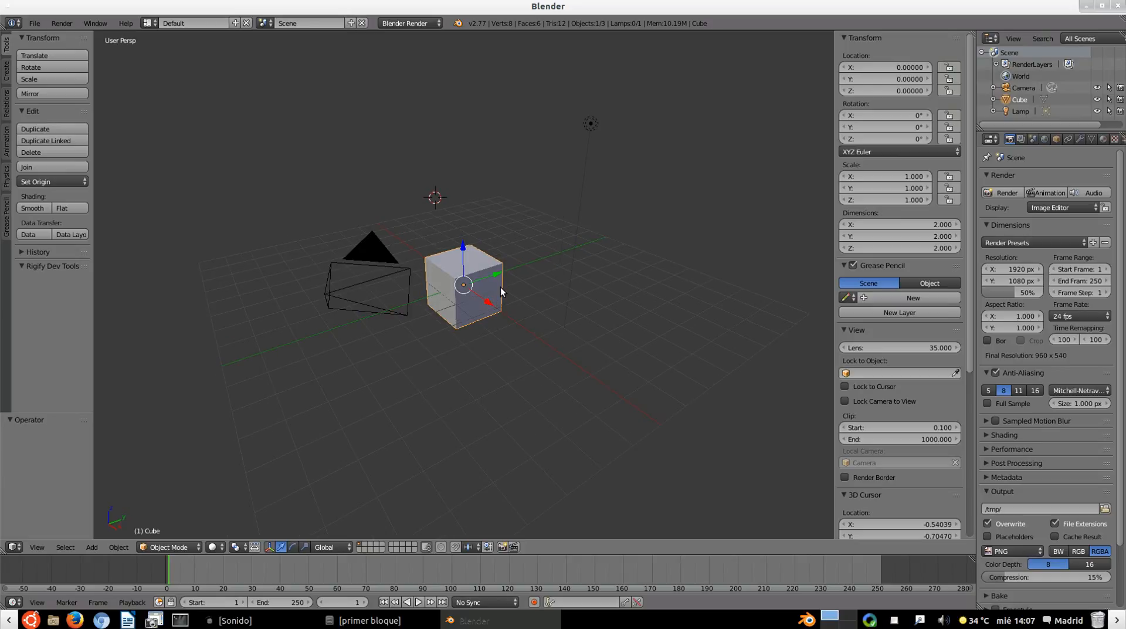
pyautogui.click(903, 71)
pyautogui.write('2')
pyautogui.press('Return')
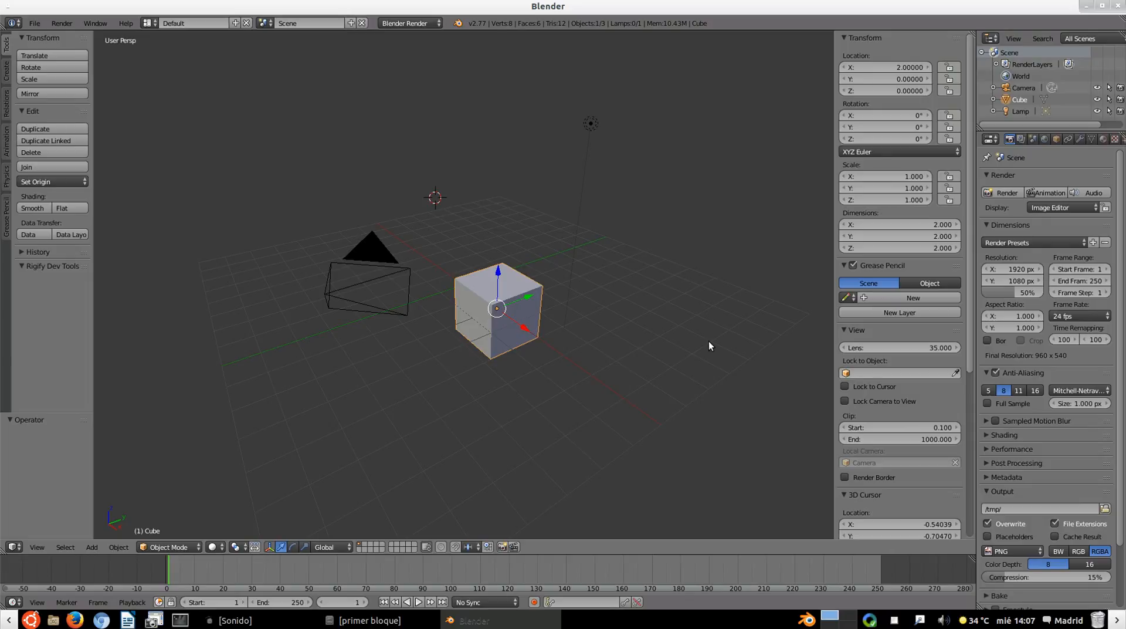
pyautogui.click(889, 81)
pyautogui.write('2')
pyautogui.press('Return')
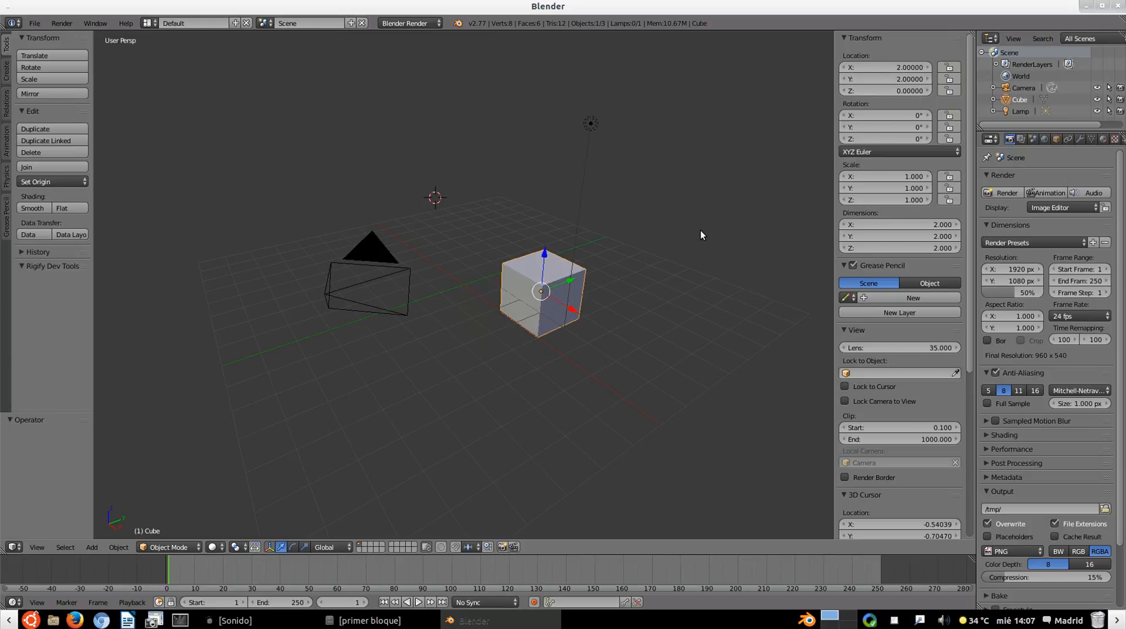
pyautogui.click(892, 90)
pyautogui.write('2')
pyautogui.press('Return')
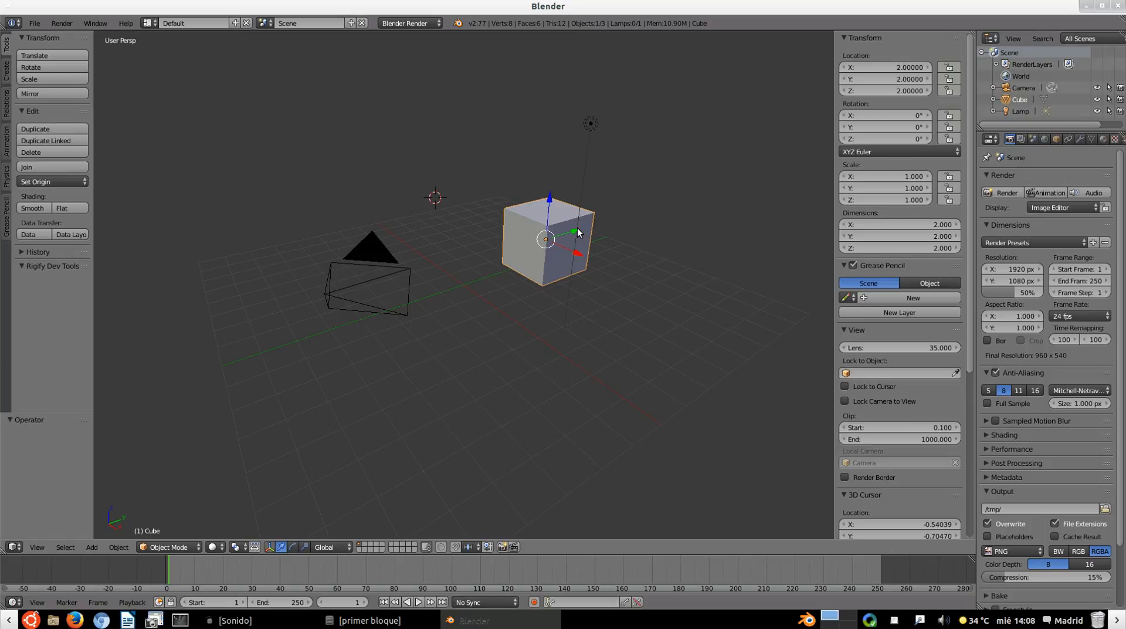
# Step: Move the cube freely along each axis in the viewport to about X 1.71, Y 1.58, Z 2.51
pyautogui.moveTo(577, 233); pyautogui.dragTo(544, 237)
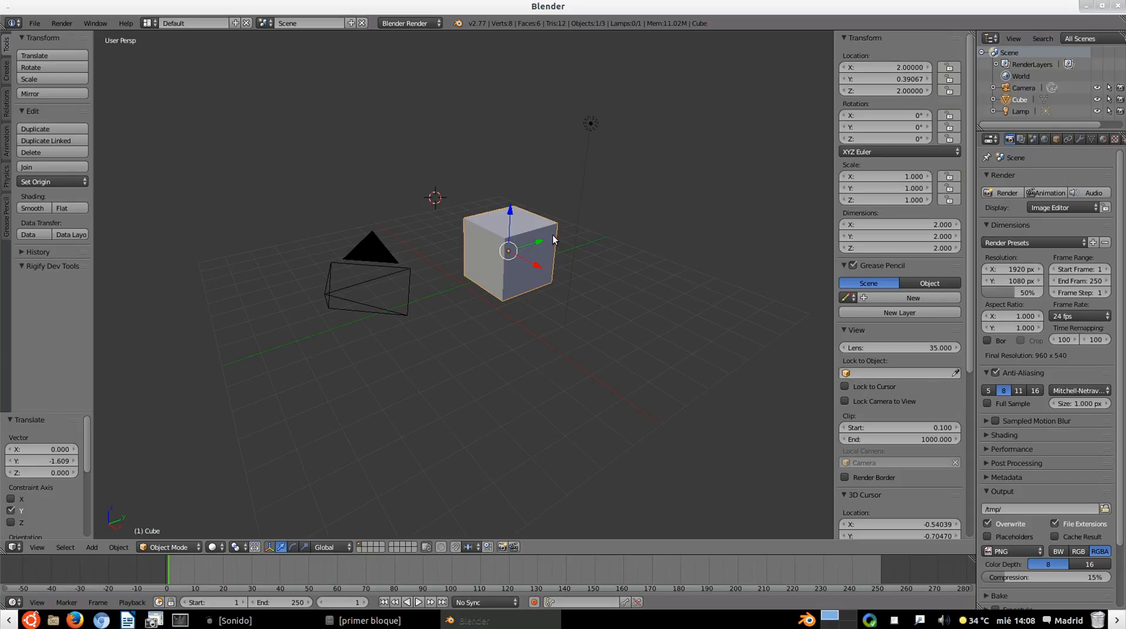
pyautogui.moveTo(552, 235)
pyautogui.mouseDown()
pyautogui.moveTo(514, 241)
pyautogui.moveTo(562, 219)
pyautogui.mouseUp()
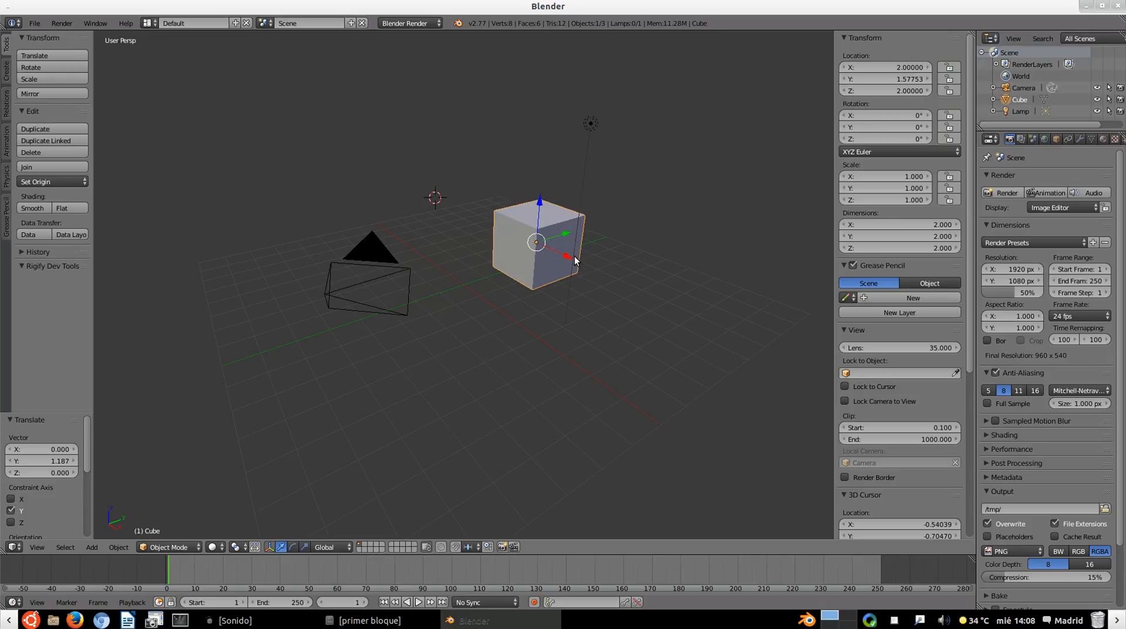
pyautogui.moveTo(563, 258)
pyautogui.mouseDown()
pyautogui.moveTo(604, 280)
pyautogui.moveTo(534, 246)
pyautogui.moveTo(553, 258)
pyautogui.mouseUp()
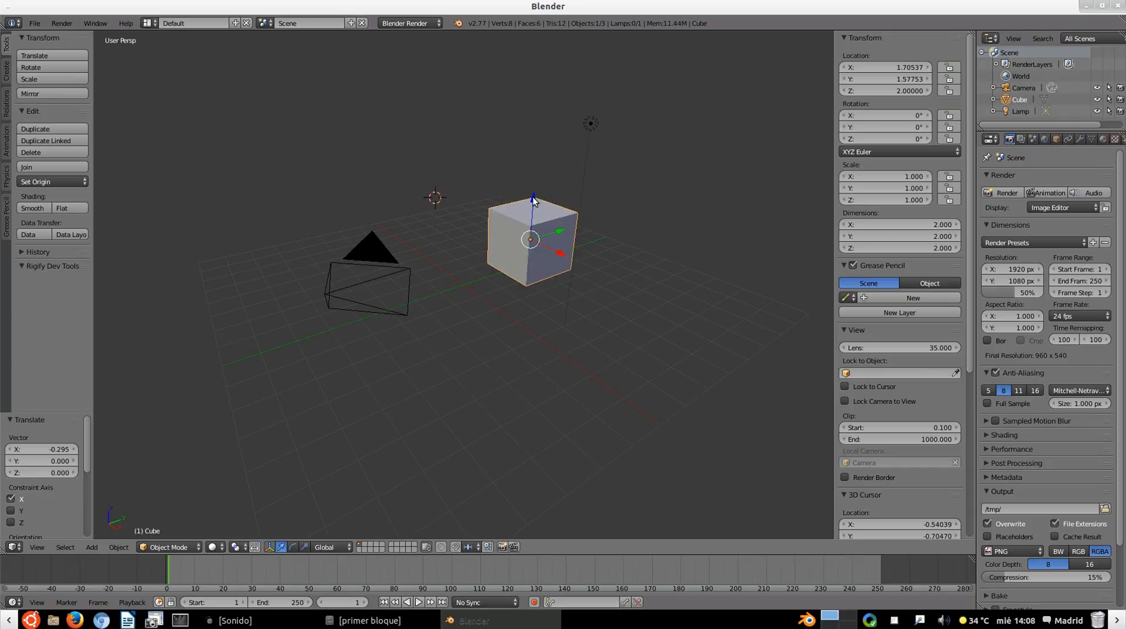
pyautogui.moveTo(533, 200)
pyautogui.mouseDown()
pyautogui.moveTo(533, 128)
pyautogui.moveTo(523, 243)
pyautogui.moveTo(525, 200)
pyautogui.mouseUp()
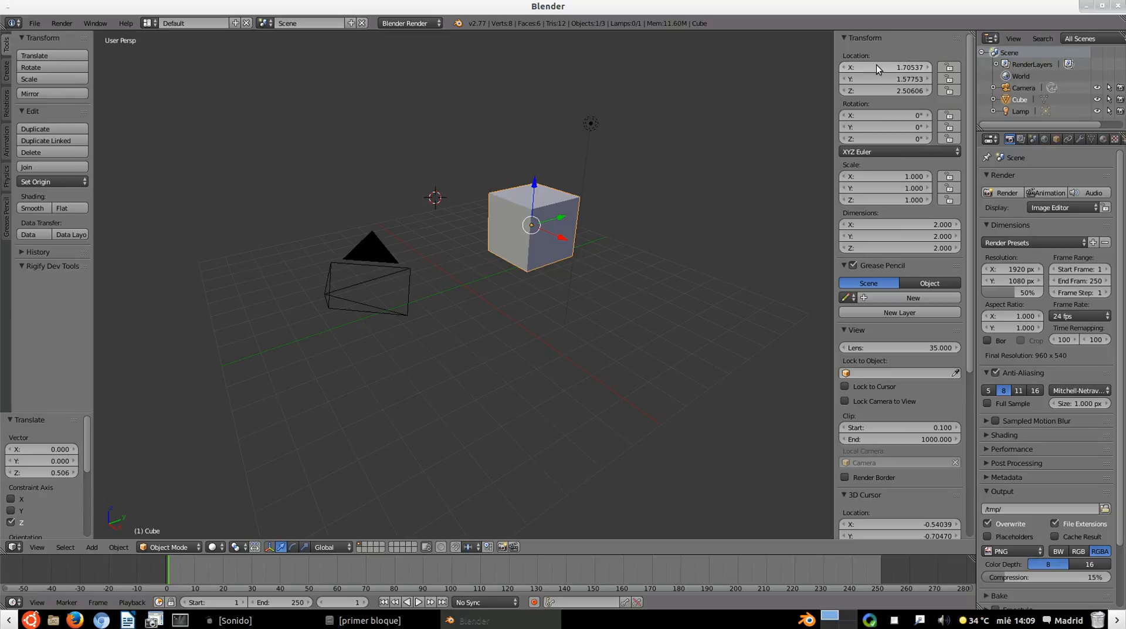
# Step: Return the cube to the origin by setting its X, Y and Z location to 0
pyautogui.click(895, 65)
pyautogui.write('0')
pyautogui.press('Return')
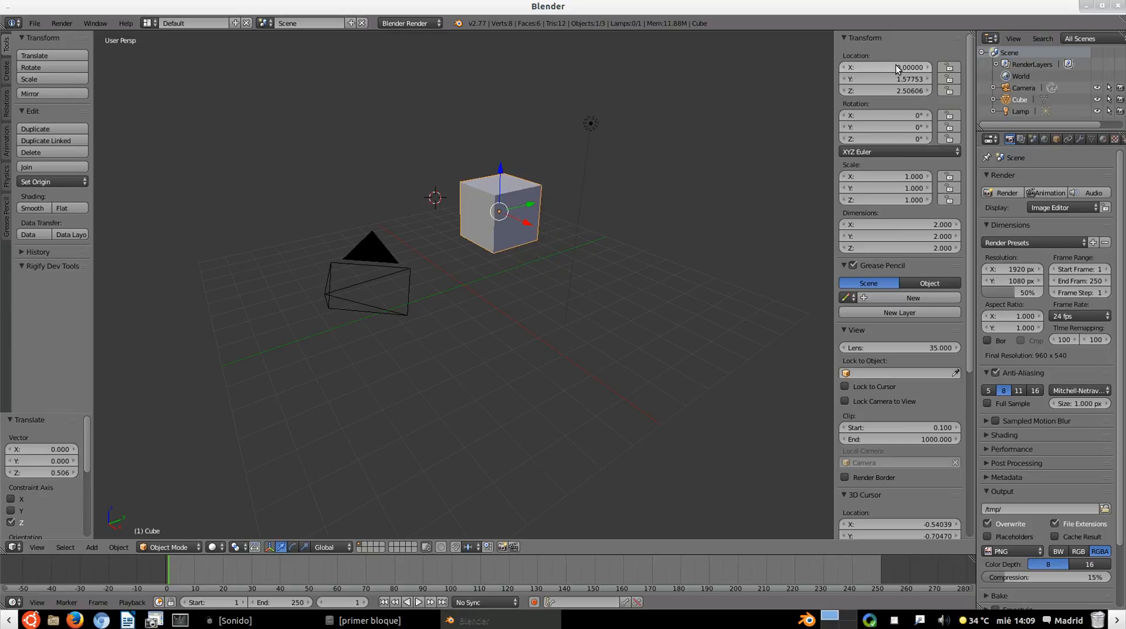
pyautogui.click(902, 75)
pyautogui.write('0')
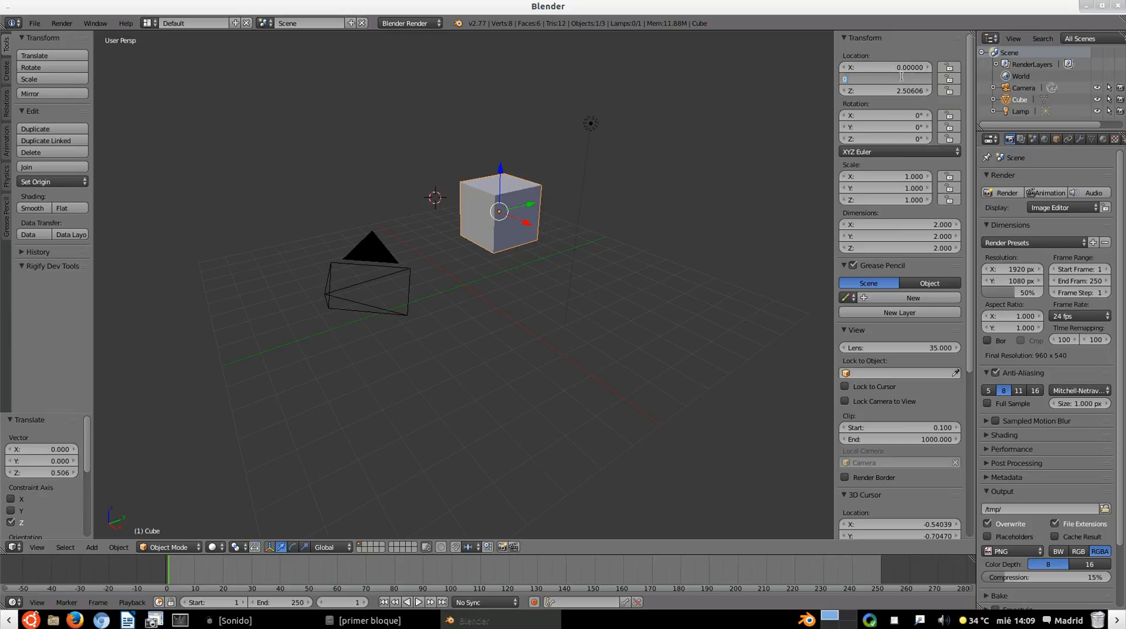
pyautogui.press('Return')
pyautogui.click(904, 89)
pyautogui.write('0')
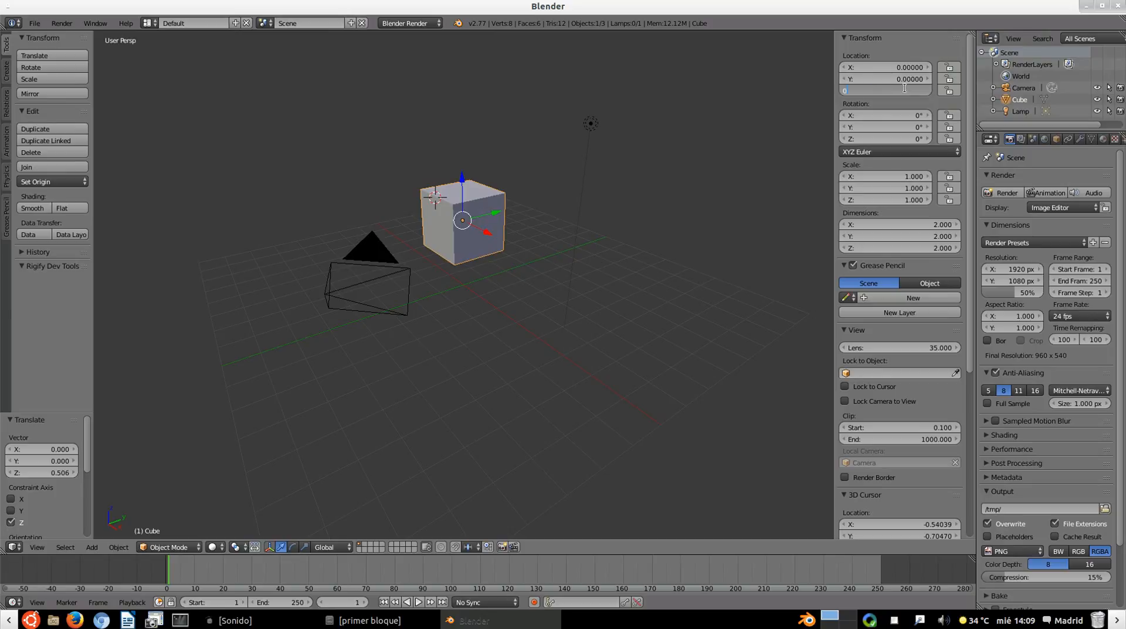
pyautogui.press('Return')
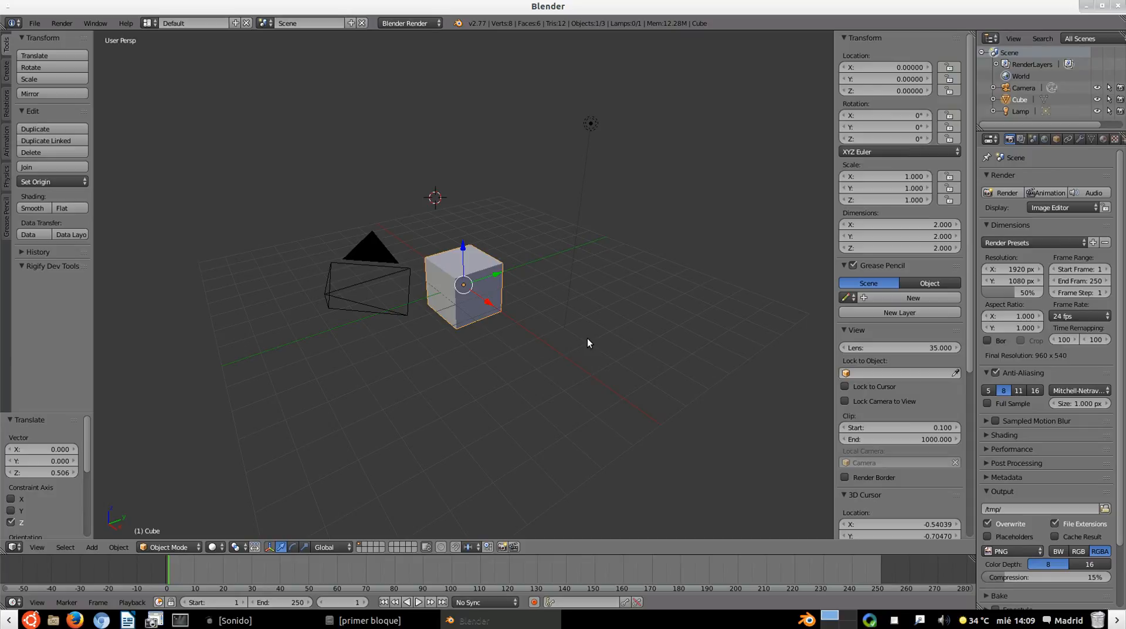
# Step: Move the cube 2 units along the global X axis with the Grab command
pyautogui.press('g')
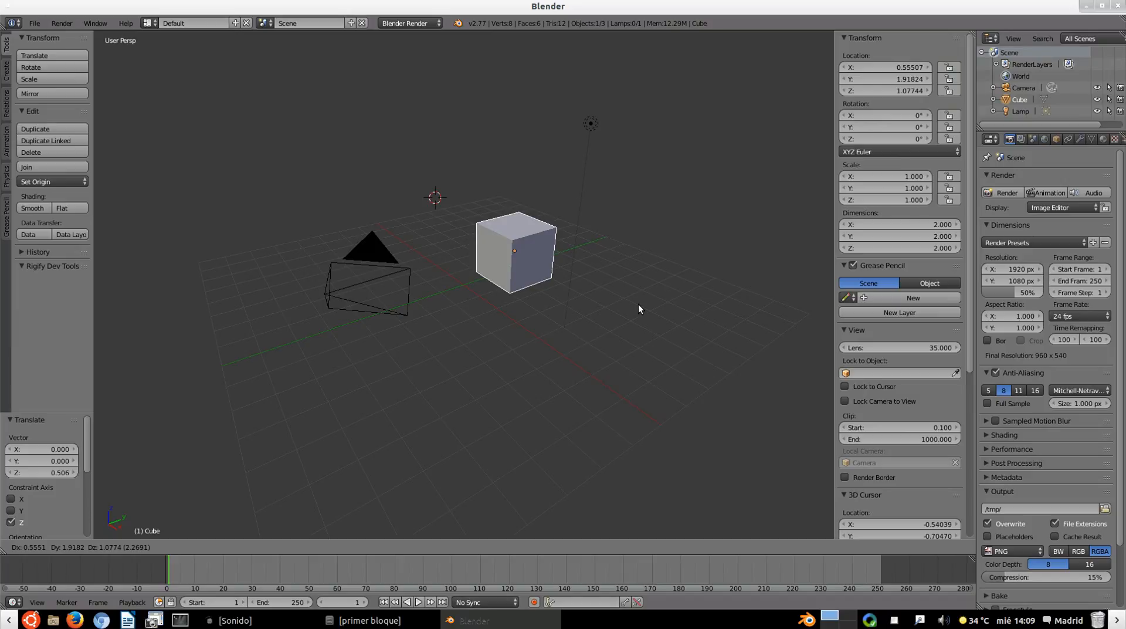
pyautogui.press('Escape')
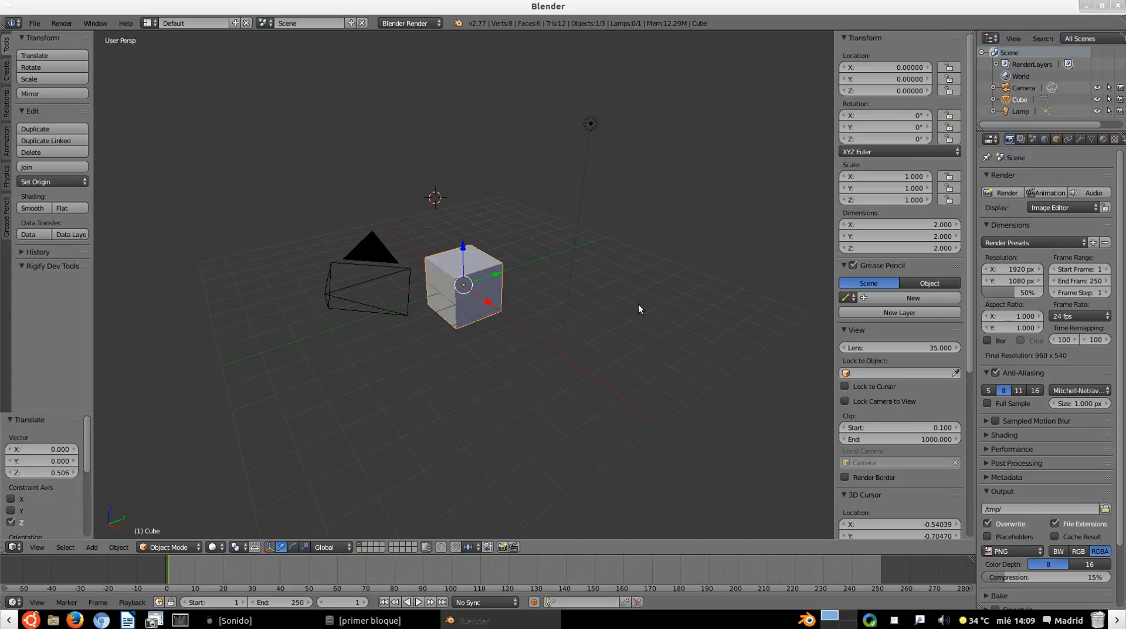
pyautogui.press('g')
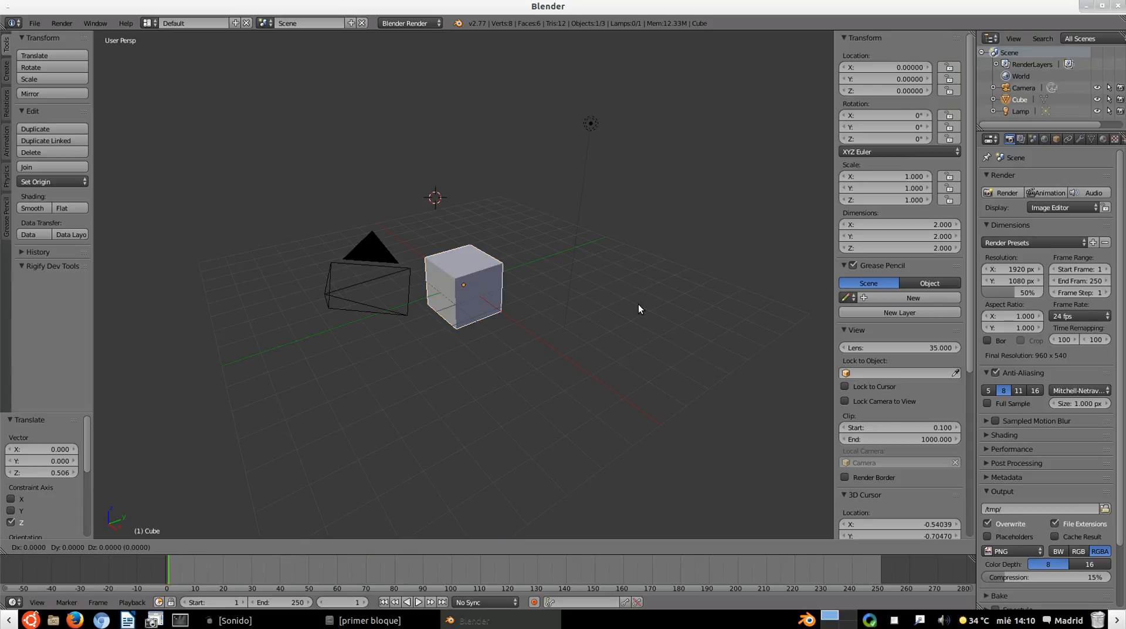
pyautogui.press('x')
pyautogui.press('2')
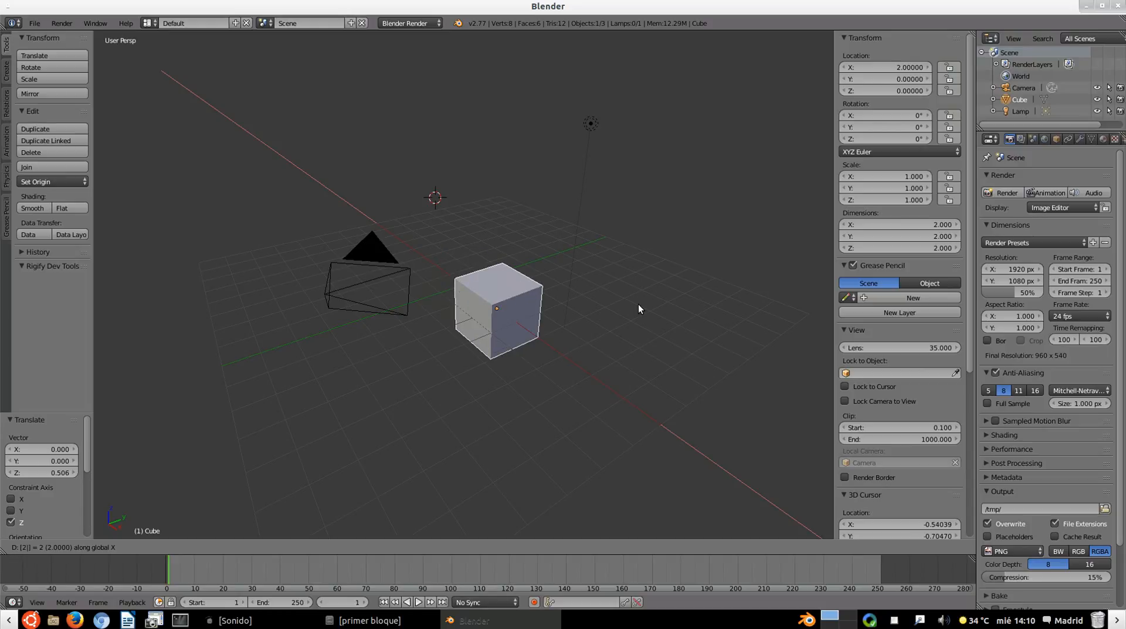
pyautogui.press('Return')
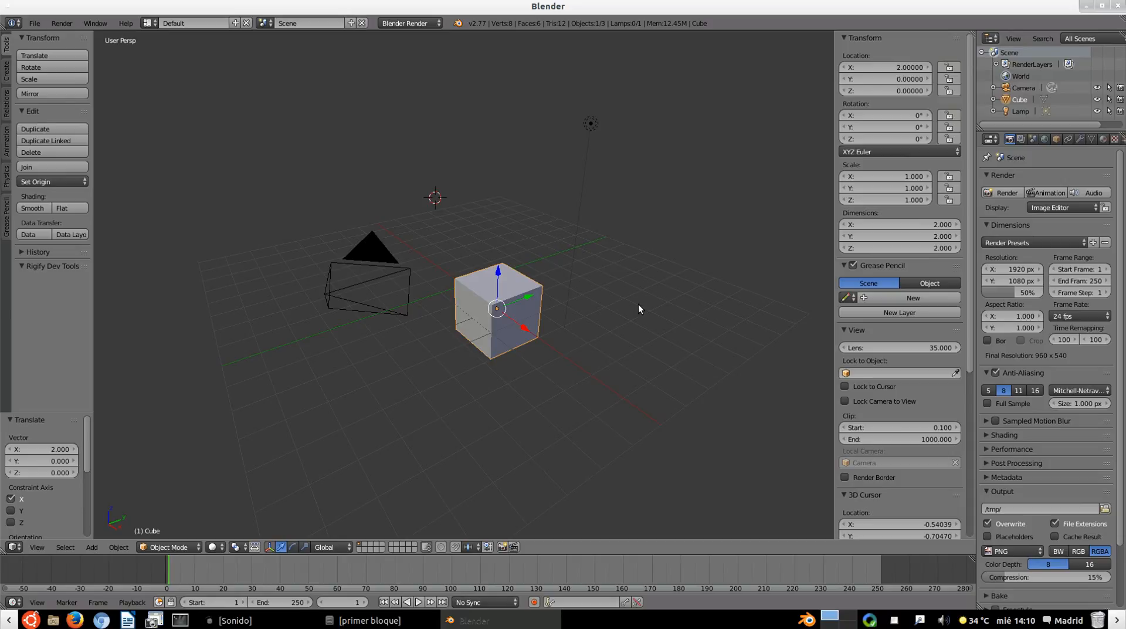
# Step: Grab the cube and move it -2 units along the global Y axis and 4 units along the global Z axis
pyautogui.press('g')
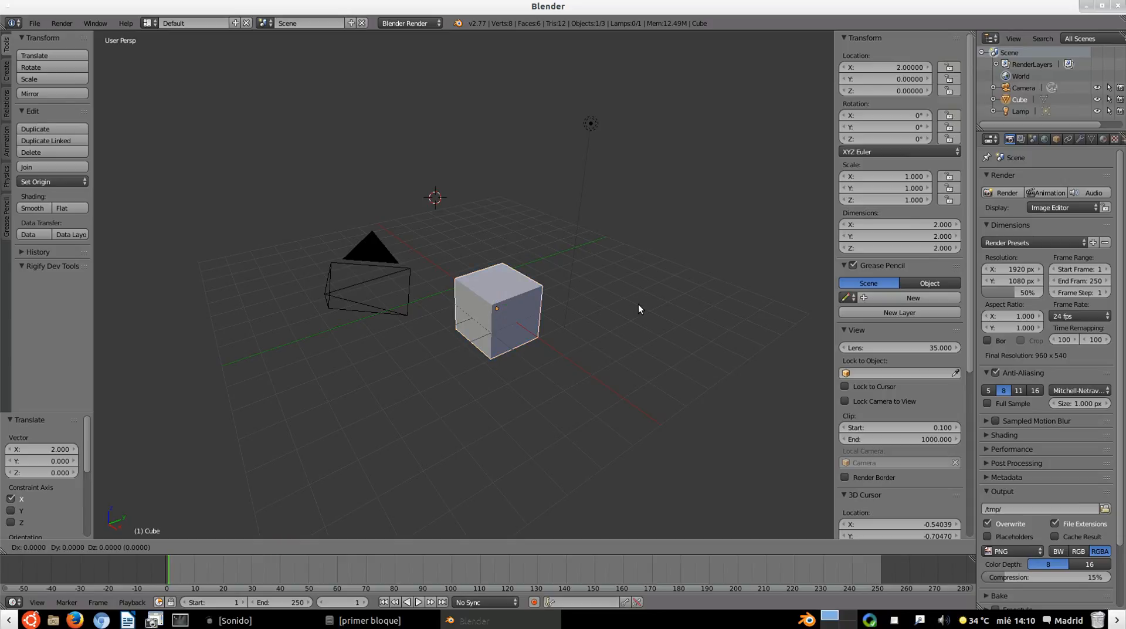
pyautogui.press('y')
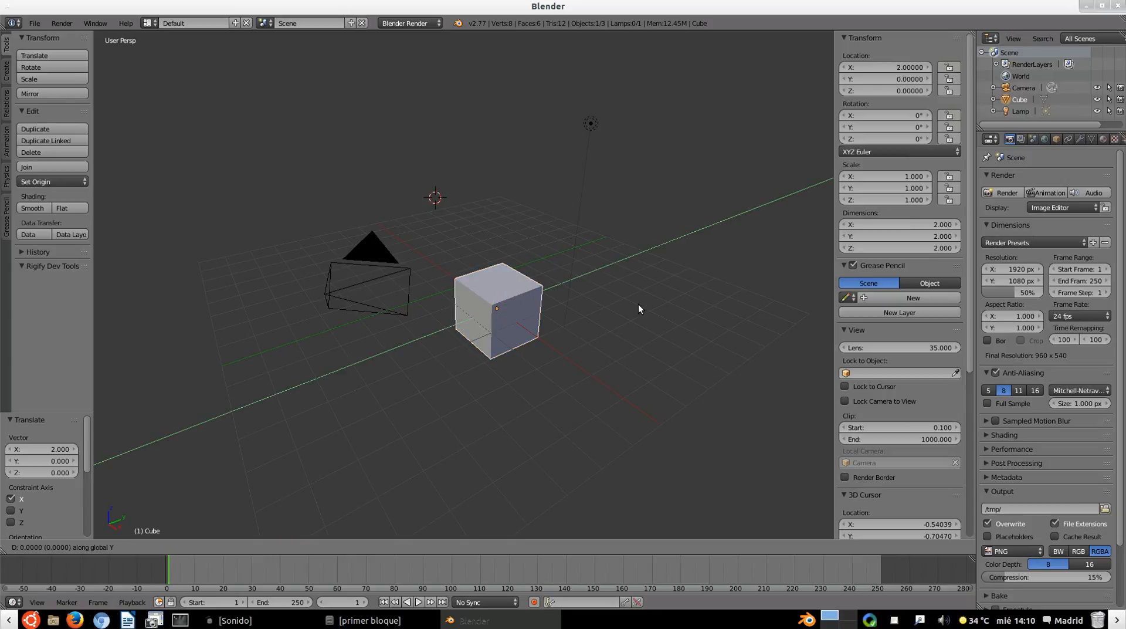
pyautogui.write('-2')
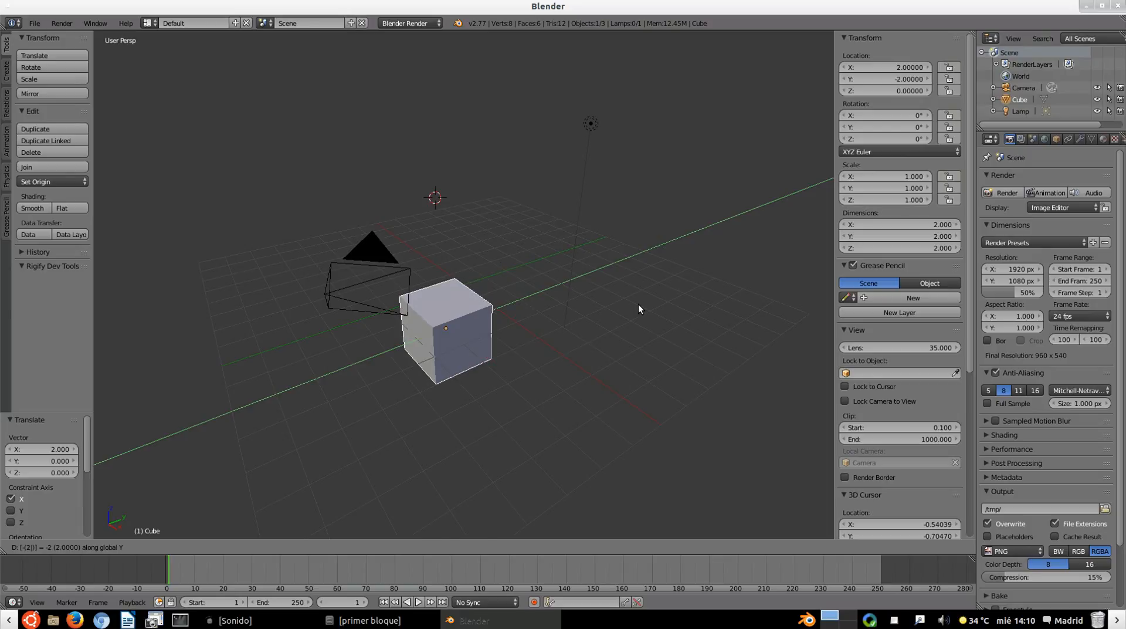
pyautogui.press('Return')
pyautogui.press('g')
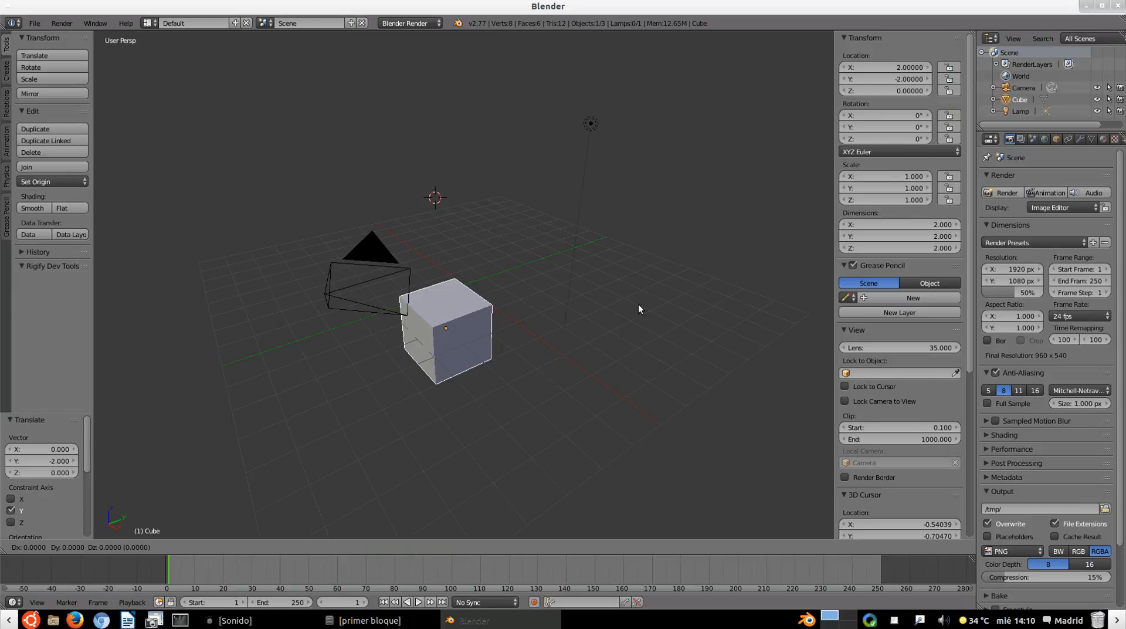
pyautogui.press('z')
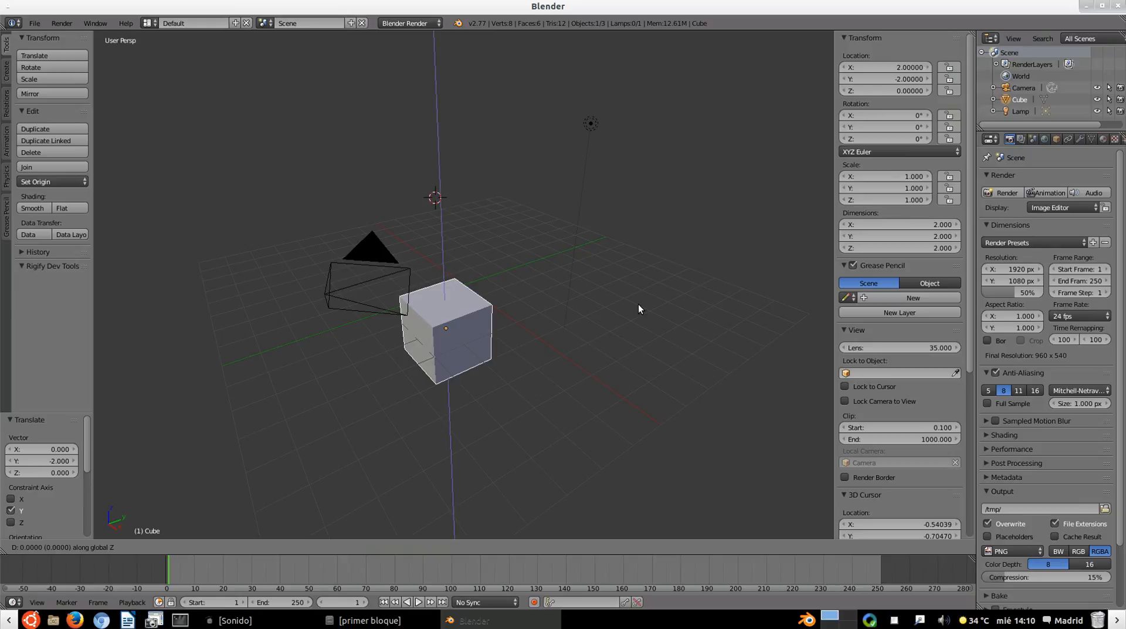
pyautogui.write('4')
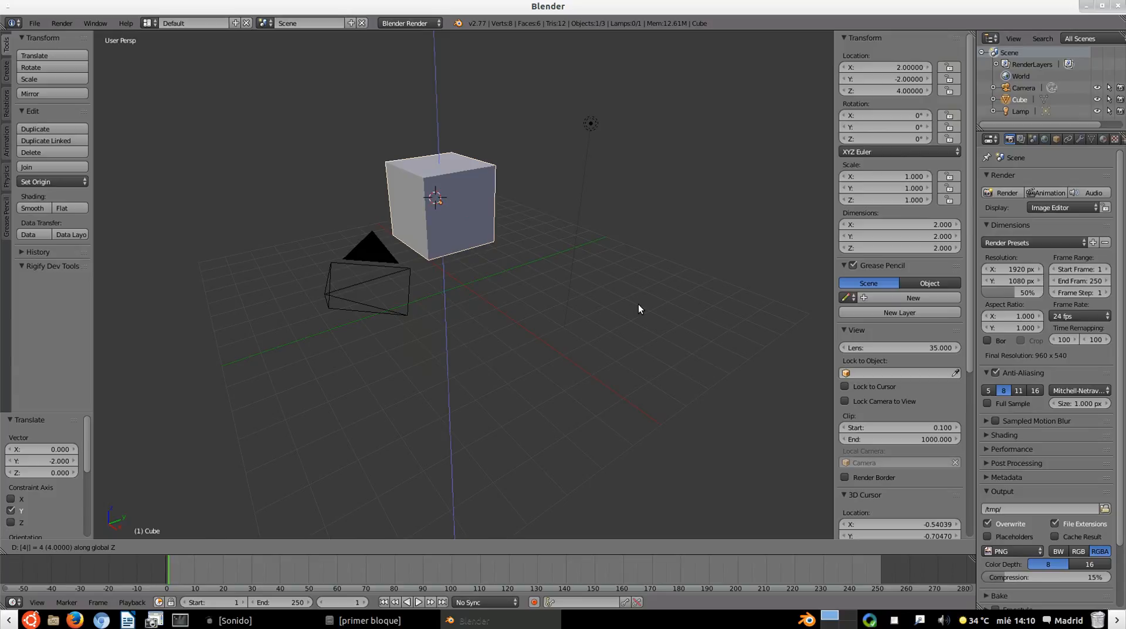
pyautogui.press('Return')
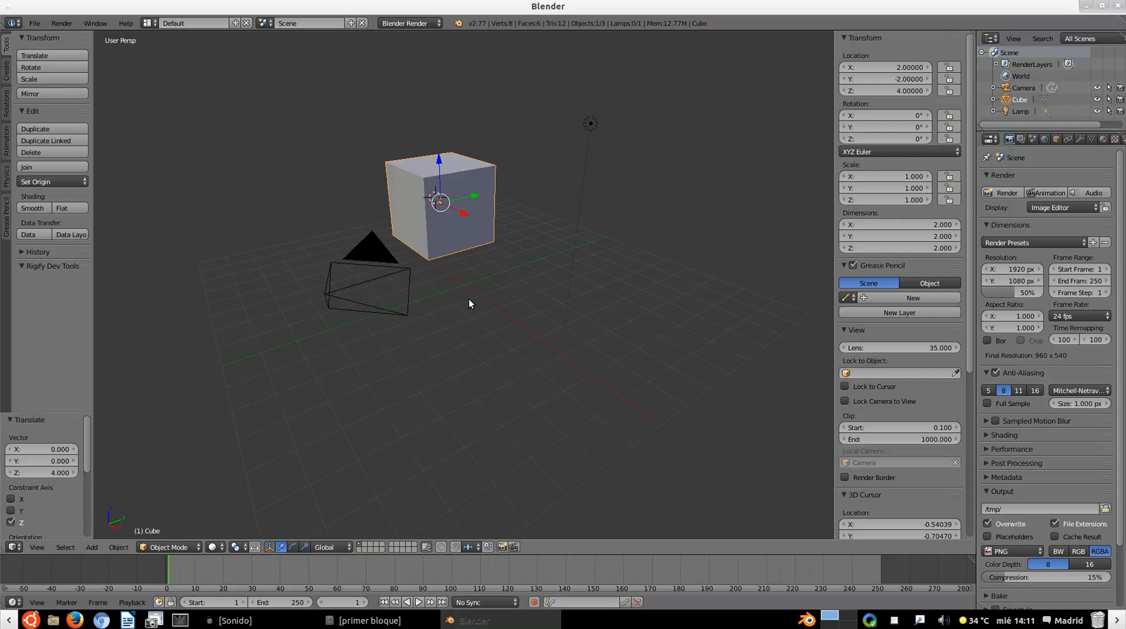
# Step: Zoom the 3D view in and out repeatedly to examine the cube, camera and lamp from varying distances
pyautogui.scroll(4, 469, 298)
pyautogui.scroll(-4, 469, 298)
pyautogui.scroll(-1, 470, 303)
pyautogui.scroll(3, 469, 303)
pyautogui.scroll(-4, 469, 303)
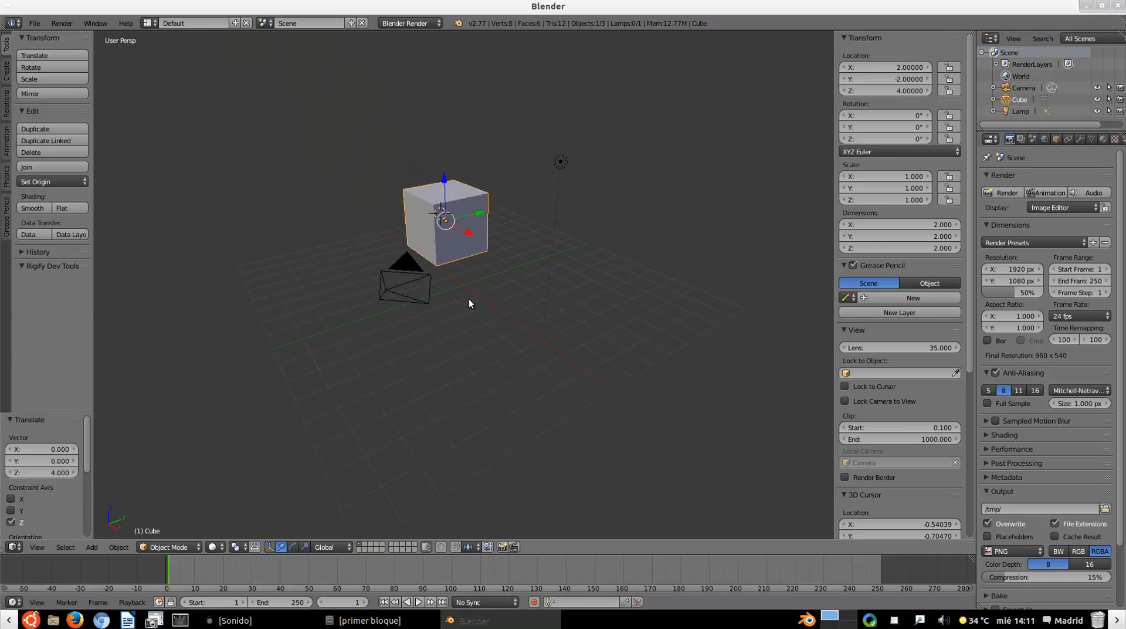
pyautogui.scroll(4, 469, 303)
pyautogui.scroll(-5, 469, 303)
pyautogui.scroll(1, 469, 304)
pyautogui.scroll(3, 469, 303)
pyautogui.scroll(-1, 469, 304)
pyautogui.scroll(1, 469, 303)
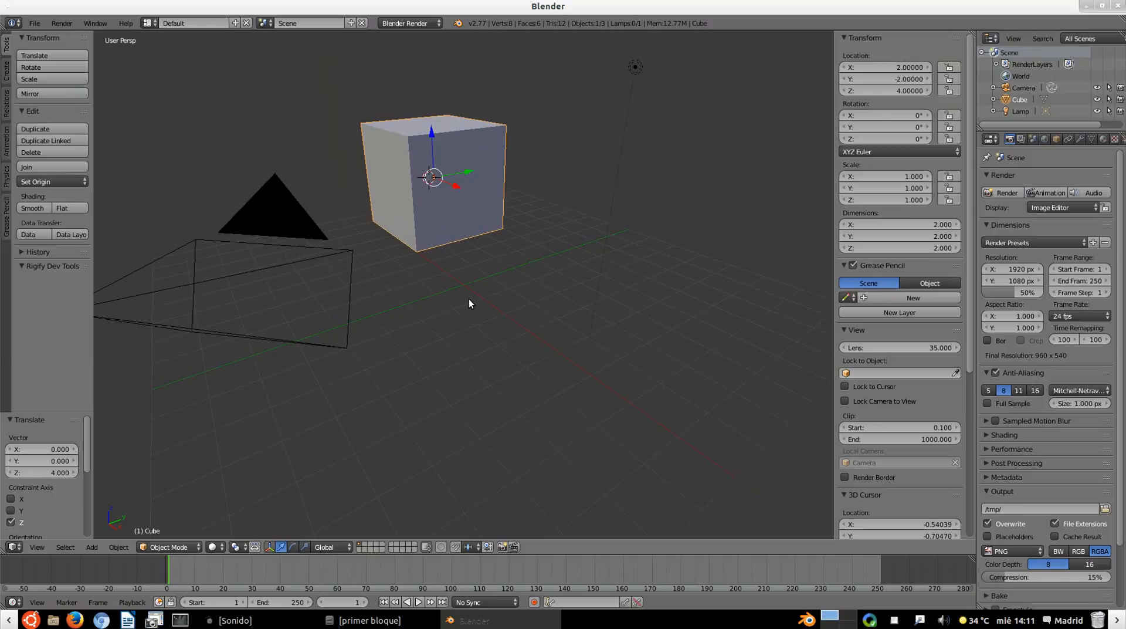
pyautogui.scroll(-2, 469, 303)
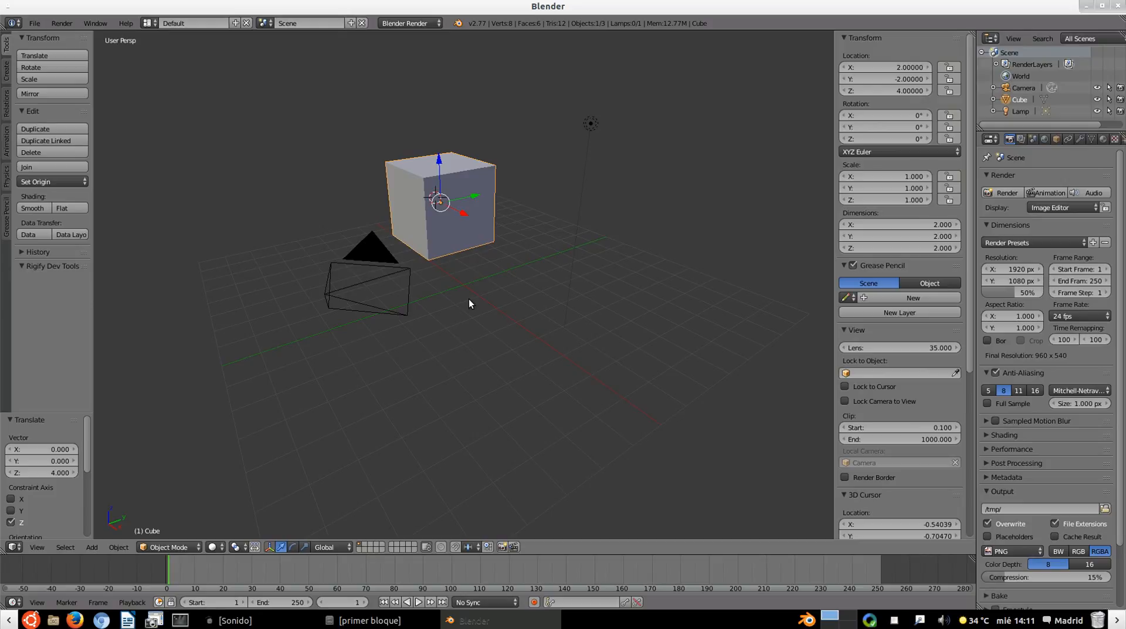
# Step: Pan the 3D view up and down to examine the scene at different vertical offsets
pyautogui.keyDown('shift'); pyautogui.scroll(-3, 469, 303); pyautogui.keyUp('shift')
pyautogui.keyDown('shift'); pyautogui.scroll(6, 469, 304); pyautogui.keyUp('shift')
pyautogui.keyDown('shift'); pyautogui.scroll(-5, 469, 303); pyautogui.keyUp('shift')
pyautogui.keyDown('shift'); pyautogui.scroll(4, 469, 303); pyautogui.keyUp('shift')
pyautogui.keyDown('shift'); pyautogui.scroll(-3, 469, 304); pyautogui.keyUp('shift')
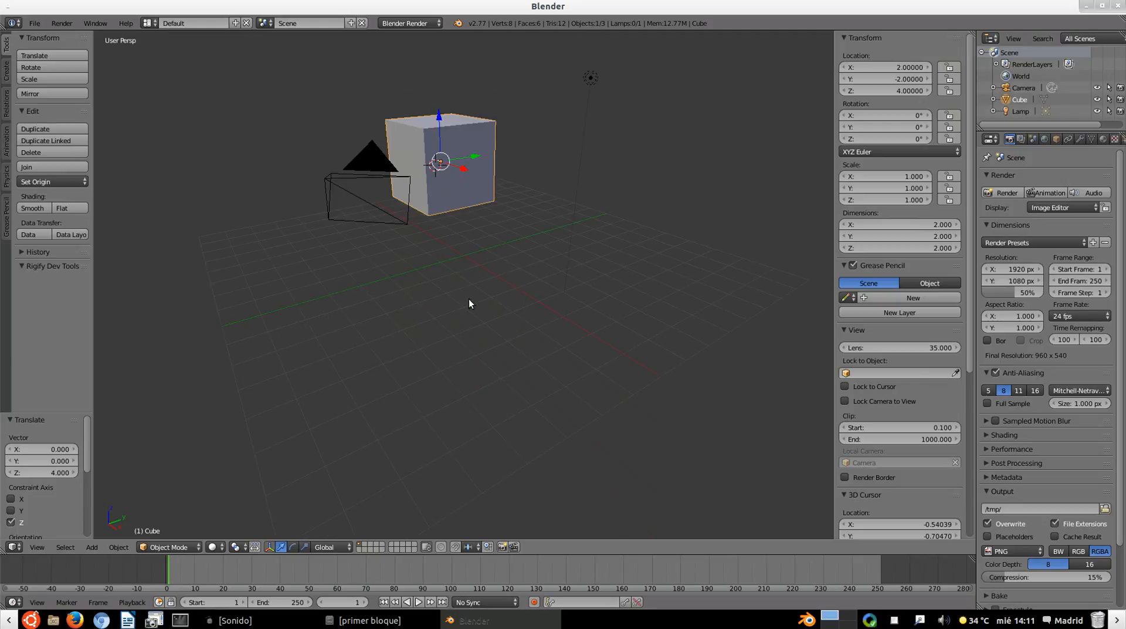
pyautogui.keyDown('shift'); pyautogui.scroll(3, 469, 303); pyautogui.keyUp('shift')
pyautogui.keyDown('shift'); pyautogui.scroll(-3, 469, 303); pyautogui.keyUp('shift')
pyautogui.keyDown('shift'); pyautogui.scroll(5, 469, 301); pyautogui.keyUp('shift')
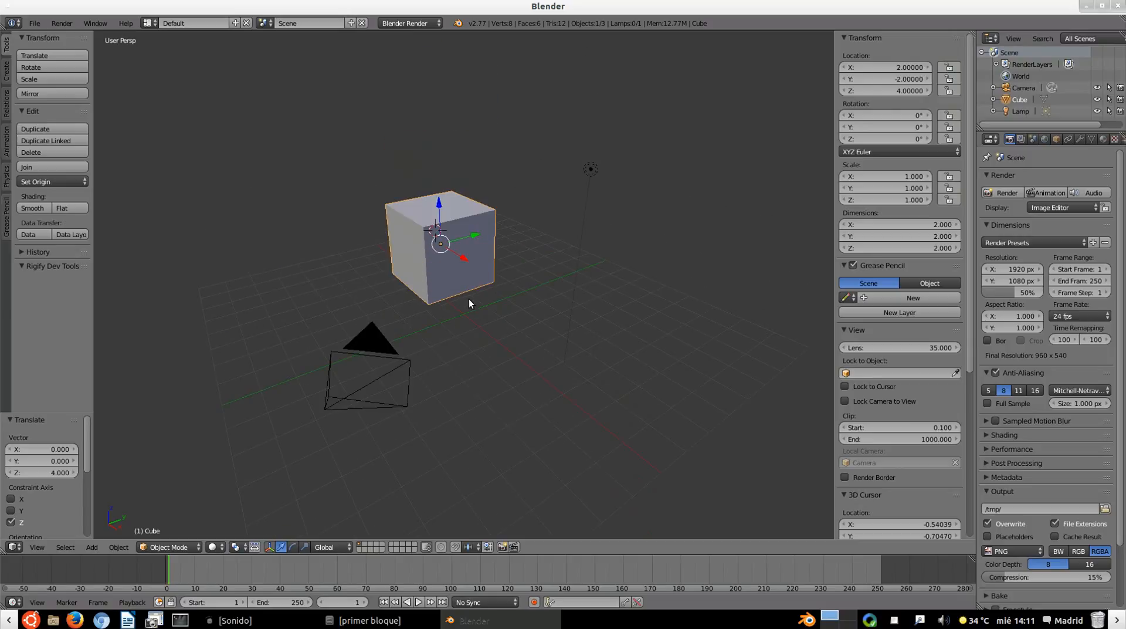
pyautogui.keyDown('shift'); pyautogui.scroll(-2, 469, 300); pyautogui.keyUp('shift')
pyautogui.keyDown('shift'); pyautogui.scroll(1, 469, 303); pyautogui.keyUp('shift')
pyautogui.keyDown('shift'); pyautogui.scroll(-4, 470, 303); pyautogui.keyUp('shift')
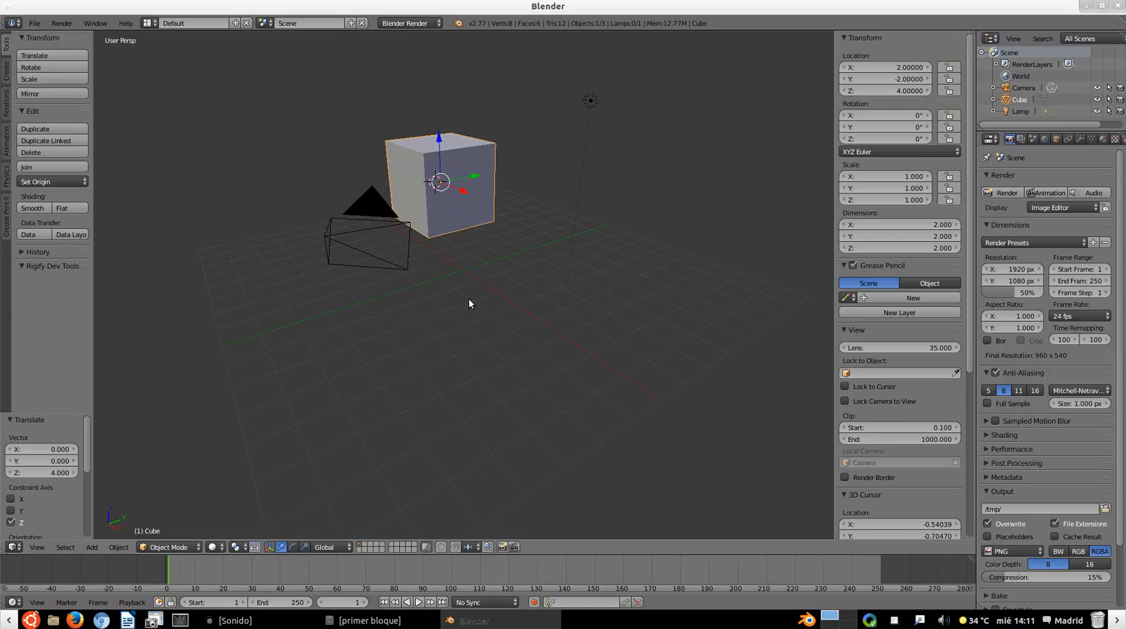
pyautogui.keyDown('shift'); pyautogui.scroll(3, 469, 303); pyautogui.keyUp('shift')
pyautogui.keyDown('shift'); pyautogui.scroll(-3, 469, 303); pyautogui.keyUp('shift')
# Step: Pan the 3D view sideways in both directions to examine the scene across its width
pyautogui.keyDown('ctrl'); pyautogui.scroll(8, 469, 304); pyautogui.keyUp('ctrl')
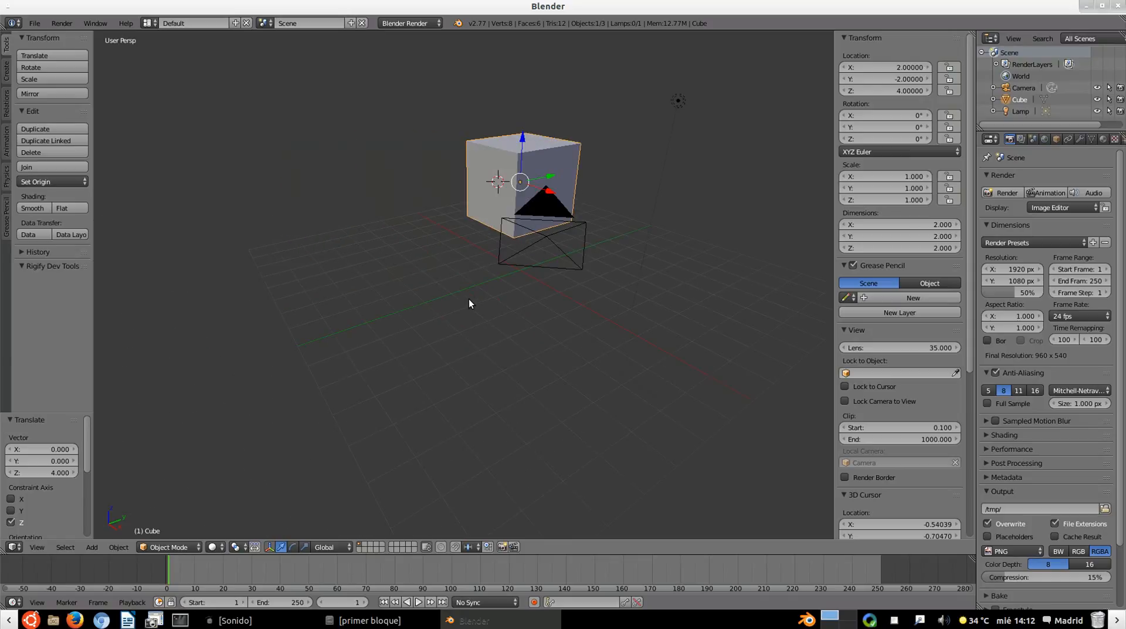
pyautogui.keyDown('ctrl'); pyautogui.scroll(-4, 470, 303); pyautogui.keyUp('ctrl')
pyautogui.keyDown('ctrl'); pyautogui.scroll(11, 469, 298); pyautogui.keyUp('ctrl')
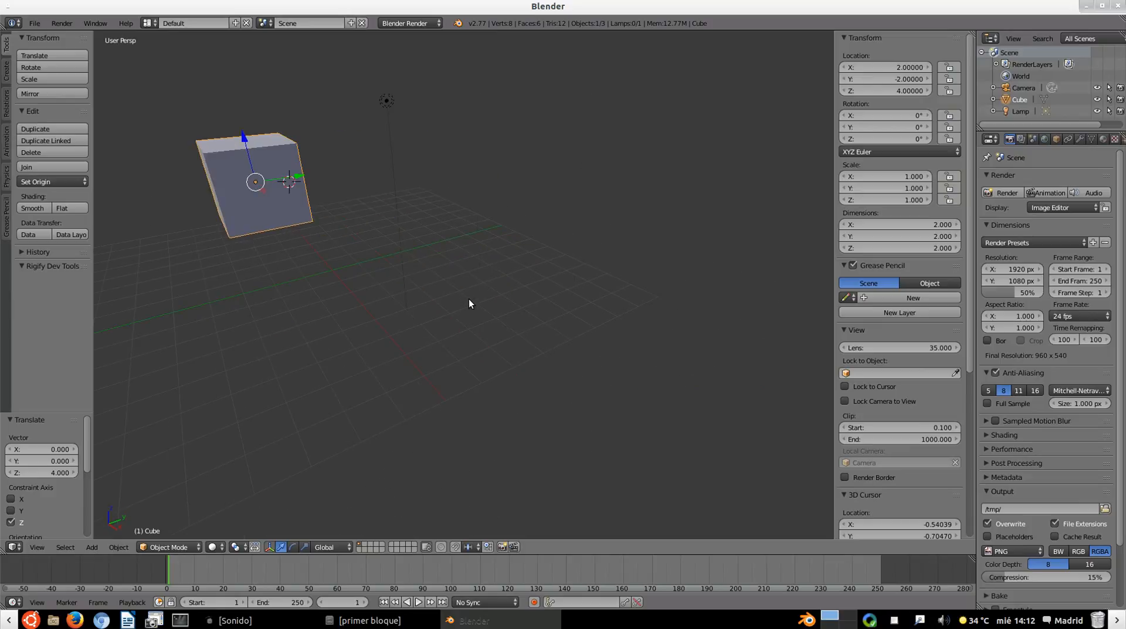
pyautogui.keyDown('ctrl'); pyautogui.scroll(-7, 469, 298); pyautogui.keyUp('ctrl')
pyautogui.keyDown('ctrl'); pyautogui.scroll(2, 469, 303); pyautogui.keyUp('ctrl')
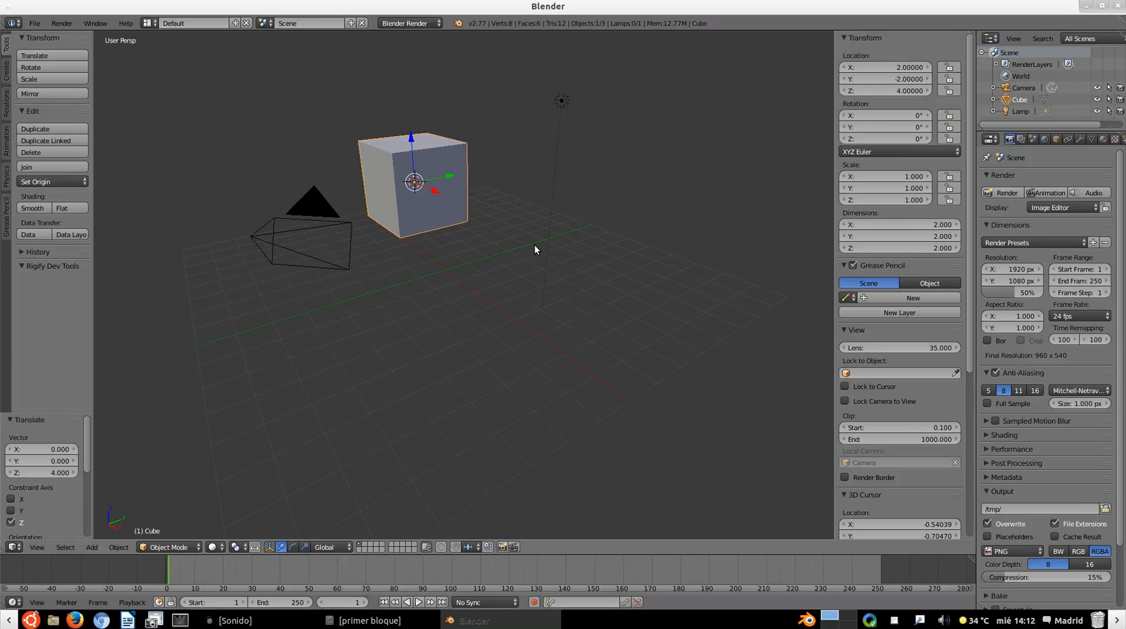
# Step: Orbit the 3D view to see the cube from another side, and pan it freely up and down
pyautogui.moveTo(564, 241); pyautogui.dragTo(502, 249, button='middle')
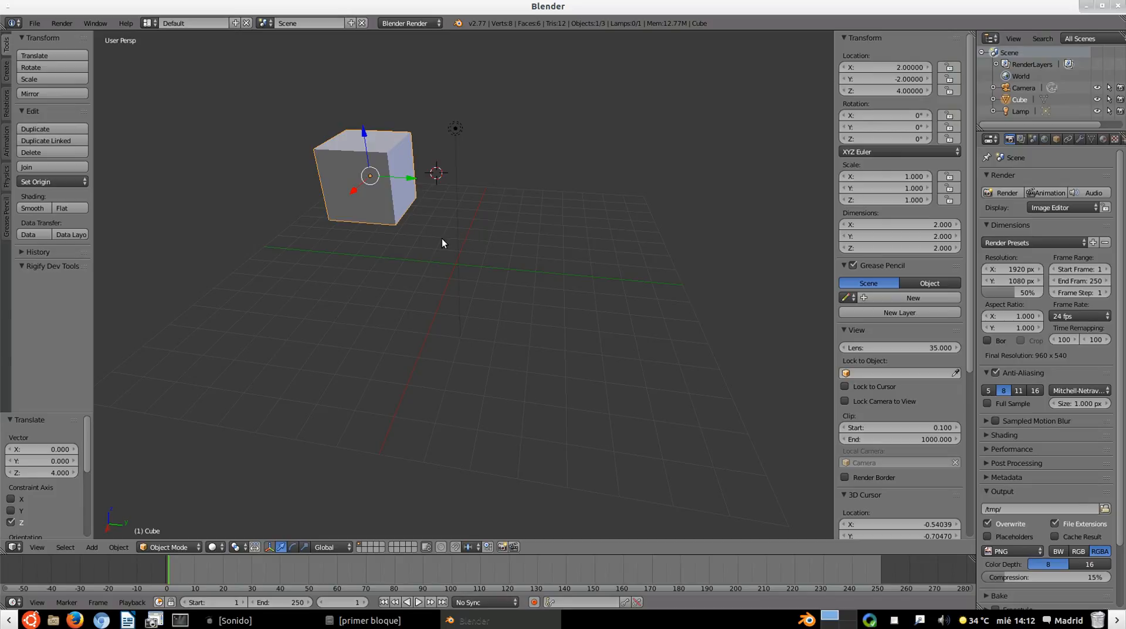
pyautogui.moveTo(442, 238); pyautogui.dragTo(442, 236, button='middle')
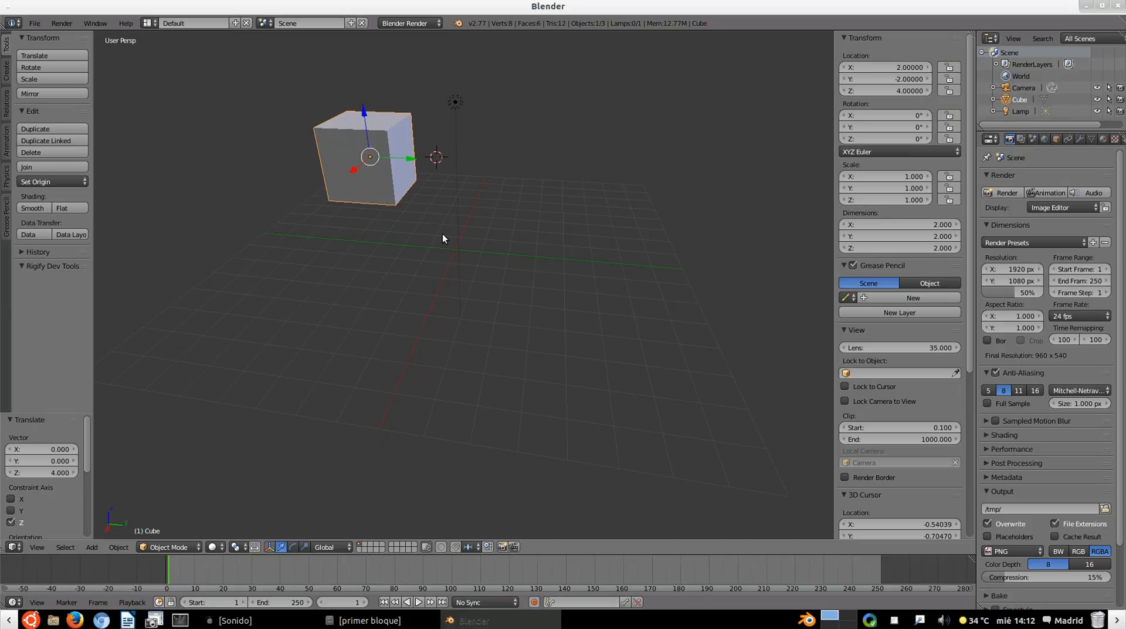
pyautogui.moveTo(442, 234); pyautogui.dragTo(446, 264, button='middle')
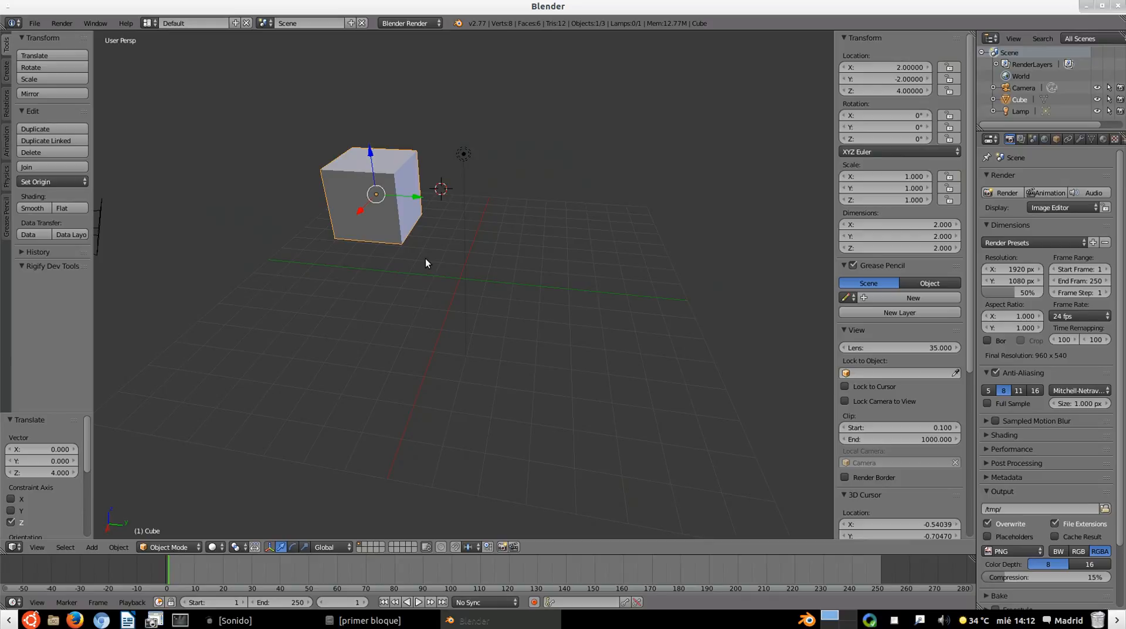
pyautogui.moveTo(426, 258); pyautogui.dragTo(428, 273, button='middle')
# Step: Zoom the orbited view continuously and in increments to compare the cube up close and from farther away
pyautogui.keyDown('ctrl'); pyautogui.moveTo(428, 265); pyautogui.dragTo(423, 224, button='middle'); pyautogui.keyUp('ctrl')
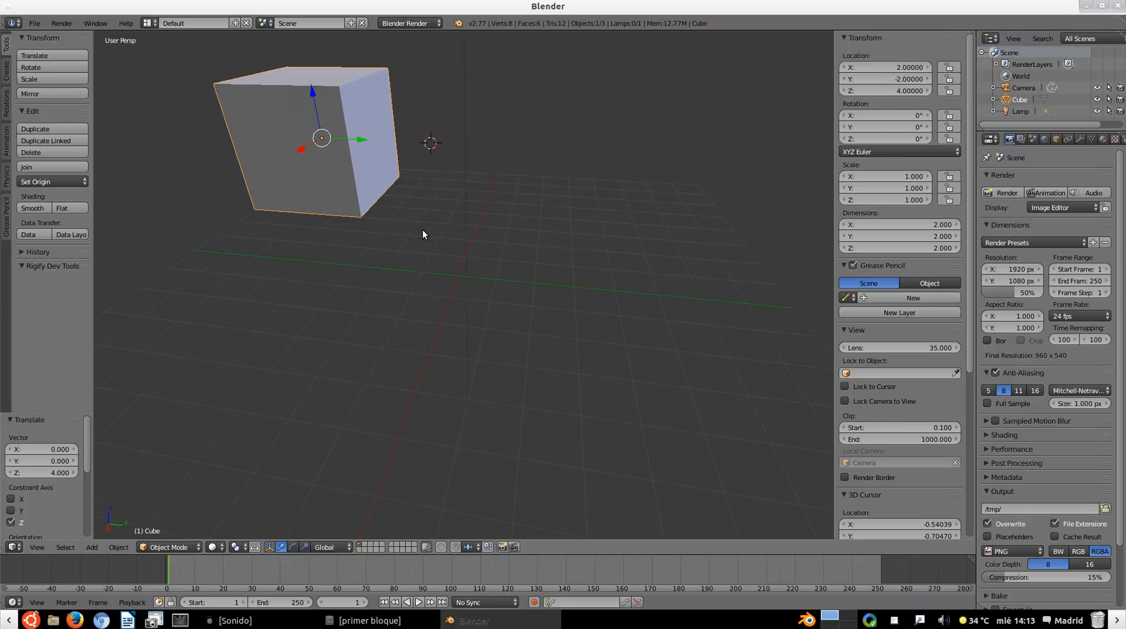
pyautogui.scroll(-5, 422, 230)
pyautogui.scroll(5, 423, 230)
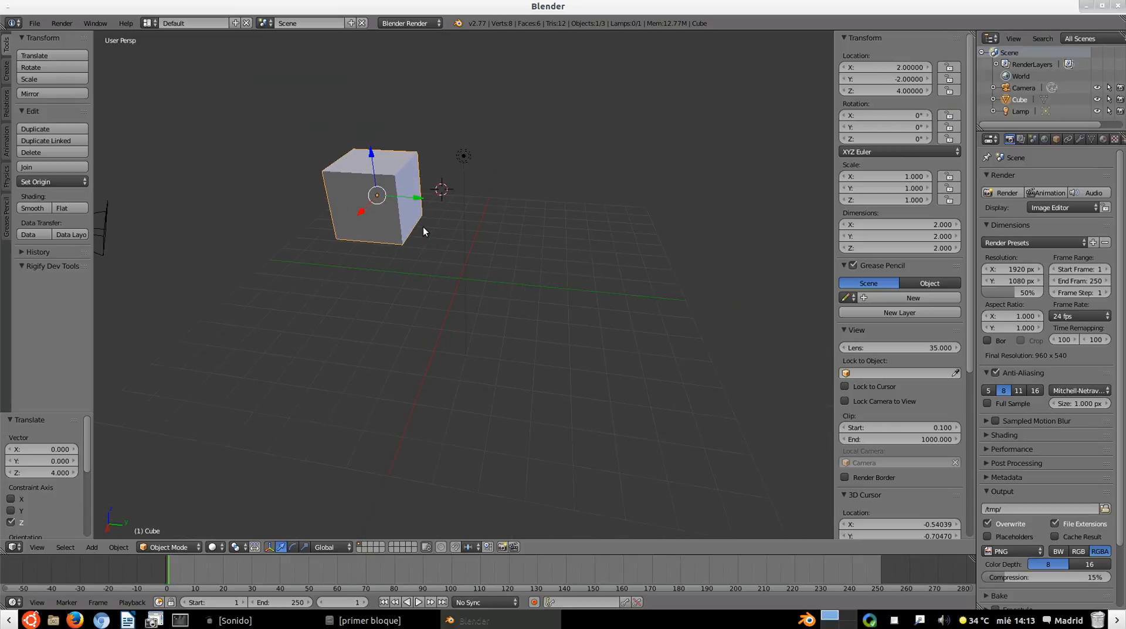
pyautogui.scroll(2, 424, 231)
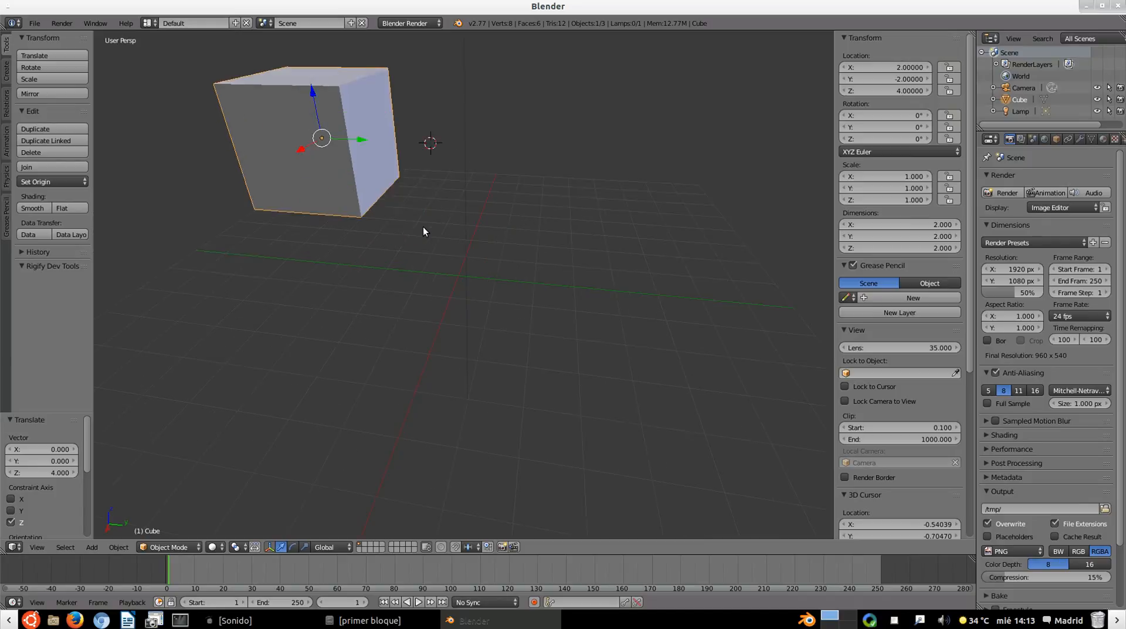
pyautogui.scroll(-2, 423, 230)
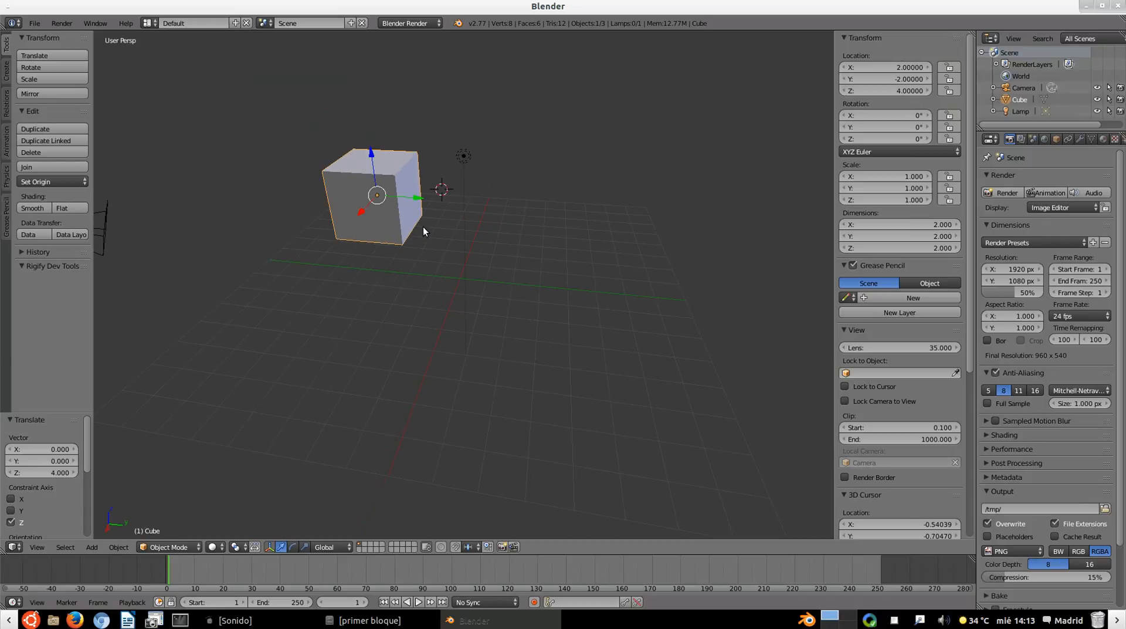
pyautogui.scroll(3, 424, 227)
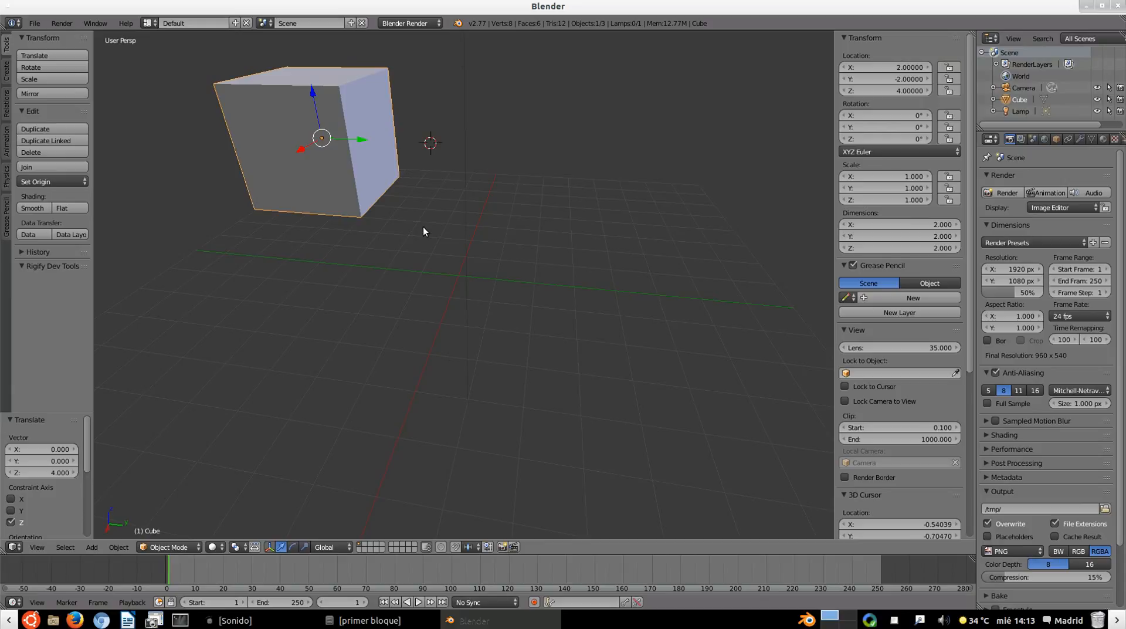
pyautogui.scroll(-3, 424, 227)
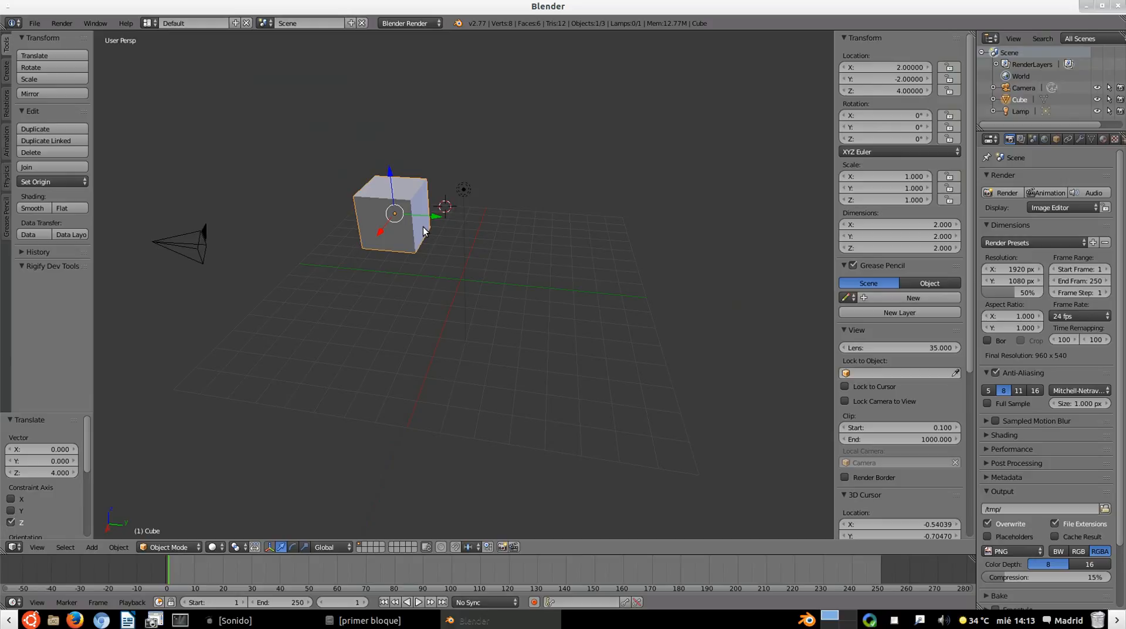
pyautogui.scroll(2, 423, 226)
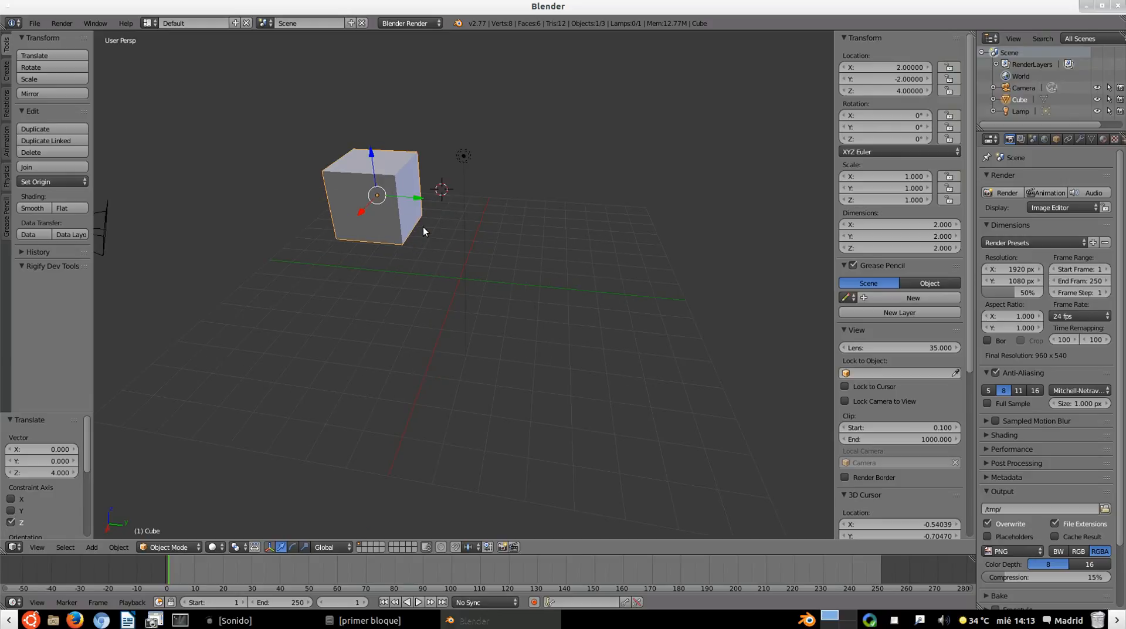
pyautogui.scroll(-2, 423, 226)
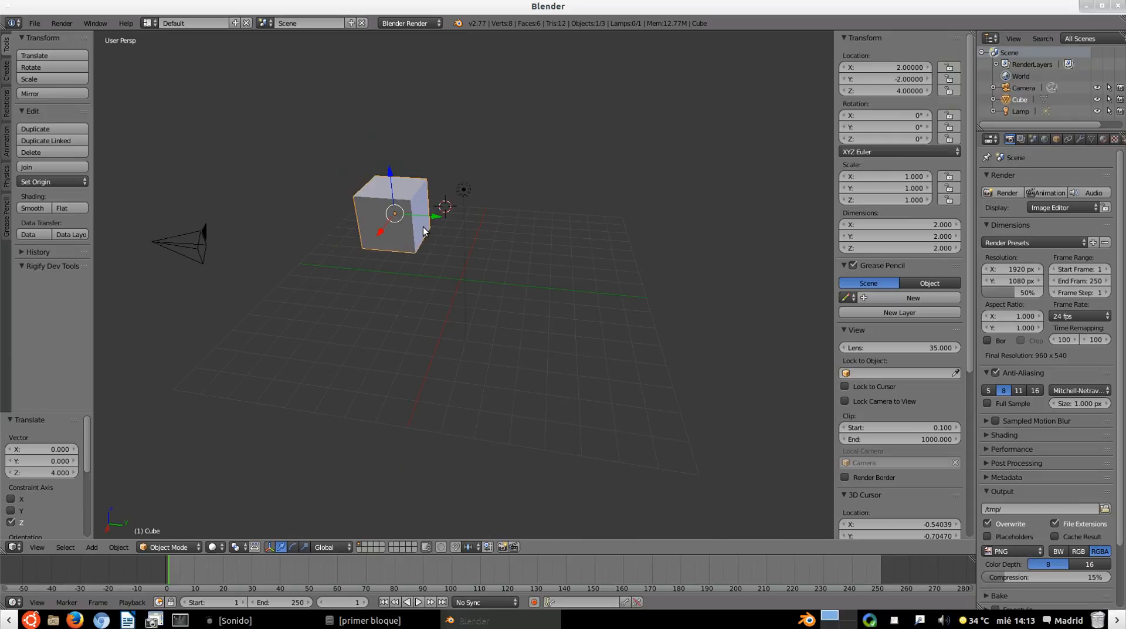
pyautogui.scroll(2, 423, 226)
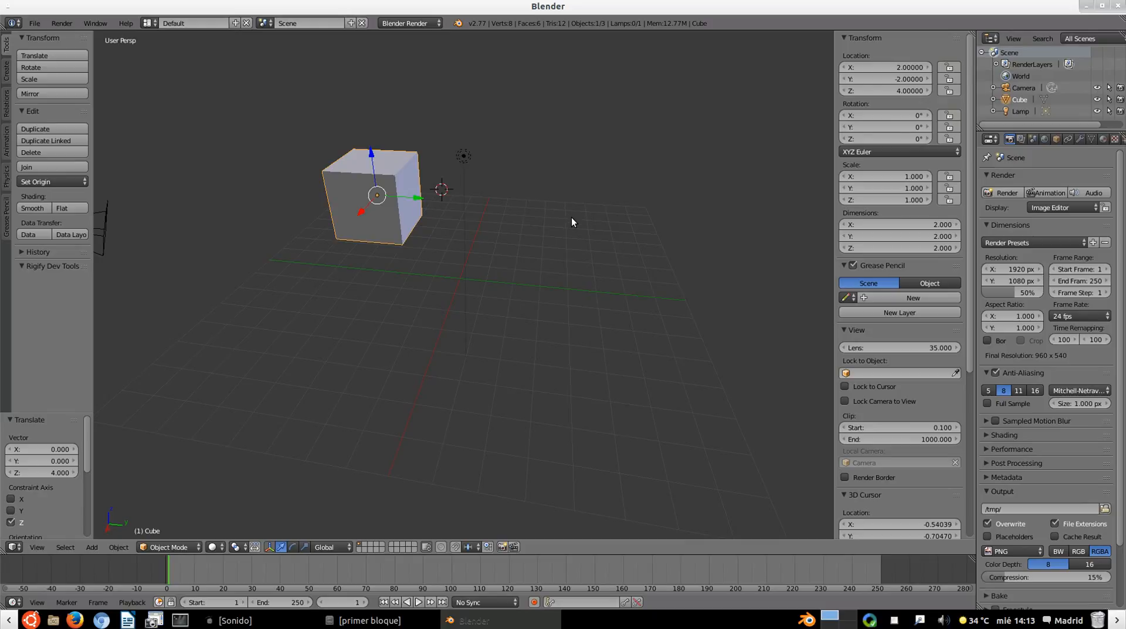
# Step: Orbit around the cube combined with panning and zooming to inspect it from several angles
pyautogui.moveTo(571, 215); pyautogui.dragTo(522, 228, button='middle')
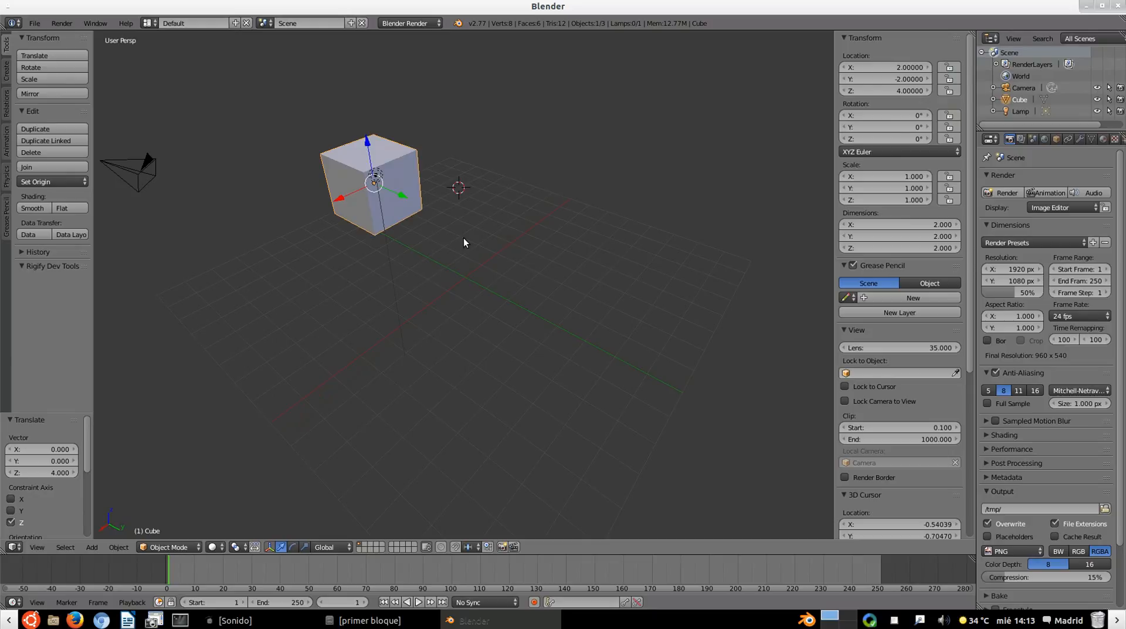
pyautogui.moveTo(421, 237); pyautogui.dragTo(502, 268, button='middle')
pyautogui.scroll(1, 435, 266)
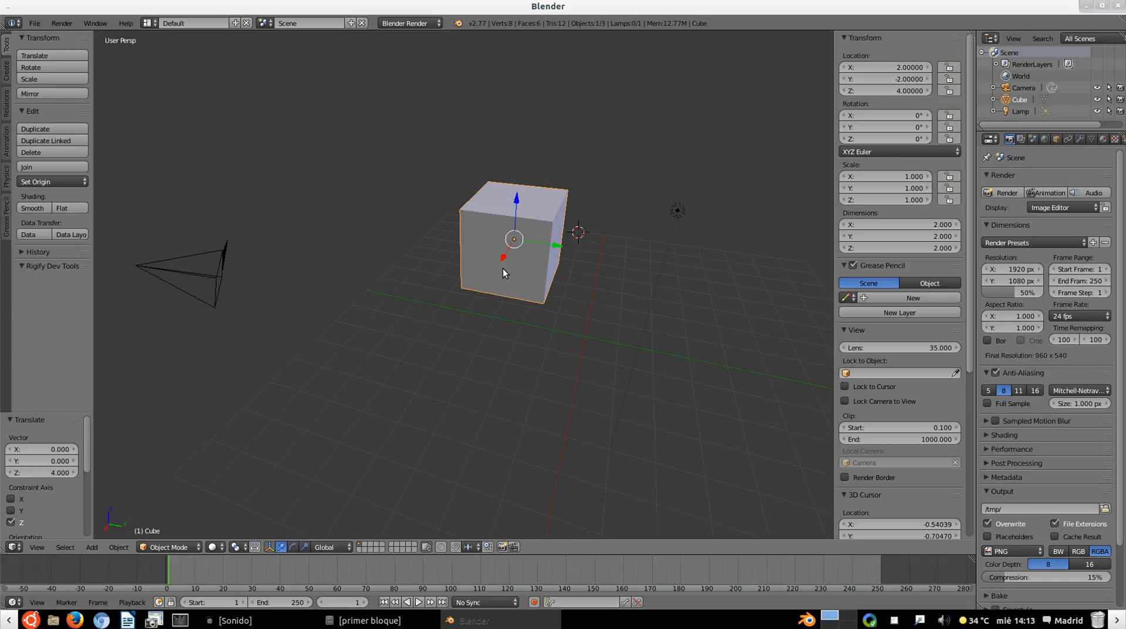
pyautogui.scroll(2, 502, 269)
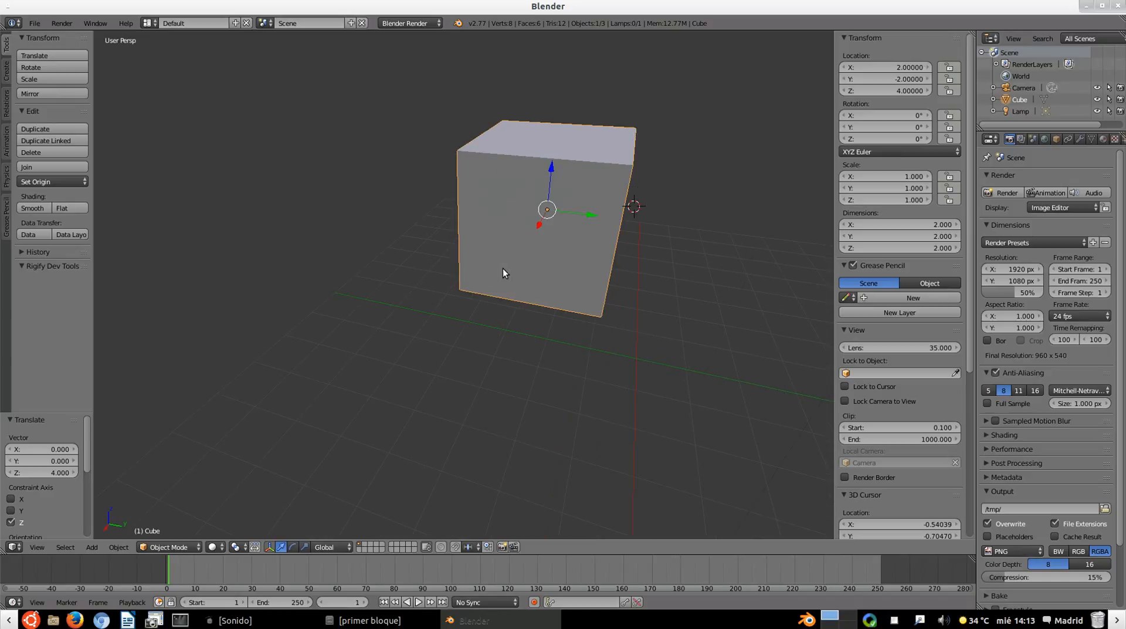
pyautogui.scroll(-2, 502, 269)
pyautogui.moveTo(502, 269); pyautogui.dragTo(646, 245, button='middle')
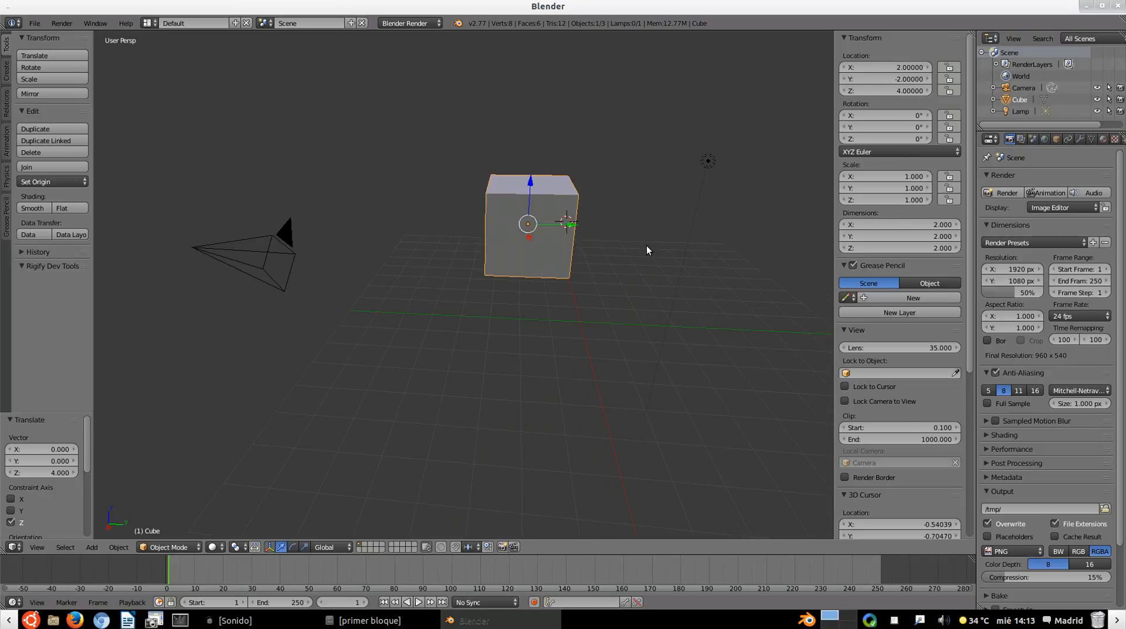